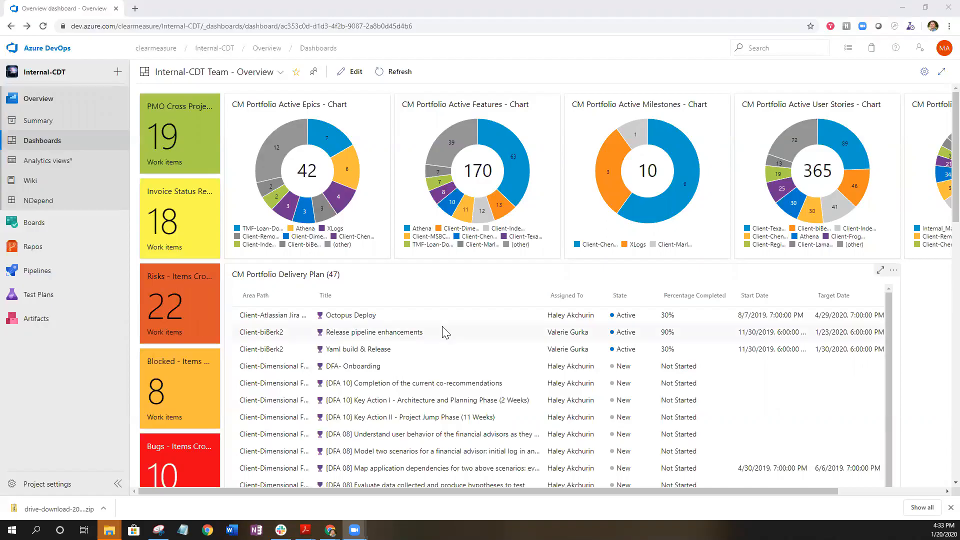
Review the Internal-CDT Overview dashboard, including the CM Portfolio Delivery Plan list, work item tiles and cross-project user story charts
scroll(445, 333, "down", 5)
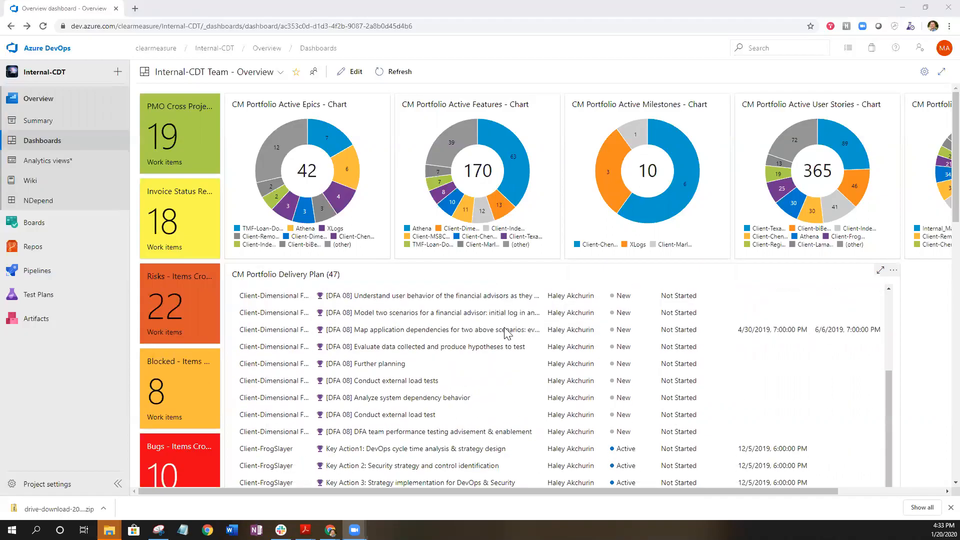
scroll(936, 322, "down", 1)
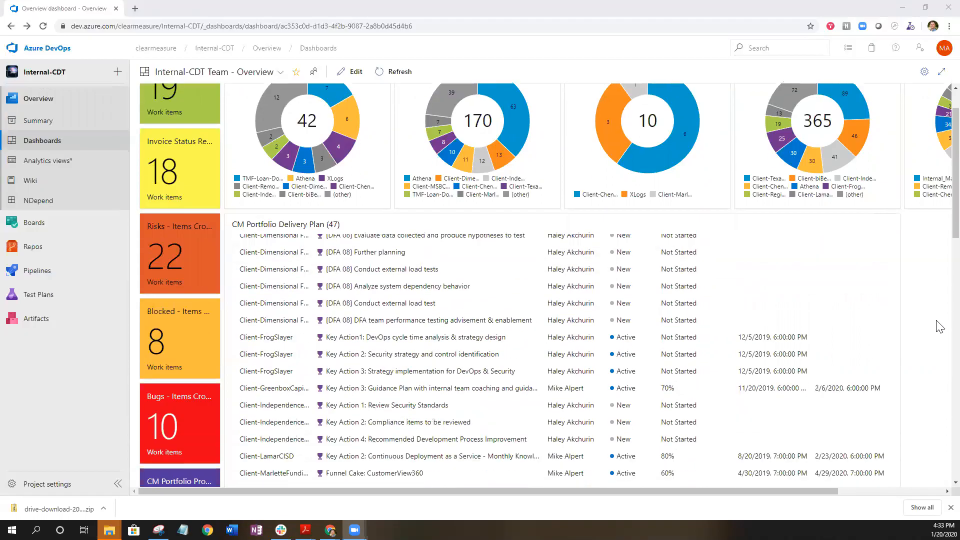
scroll(937, 322, "up", 1)
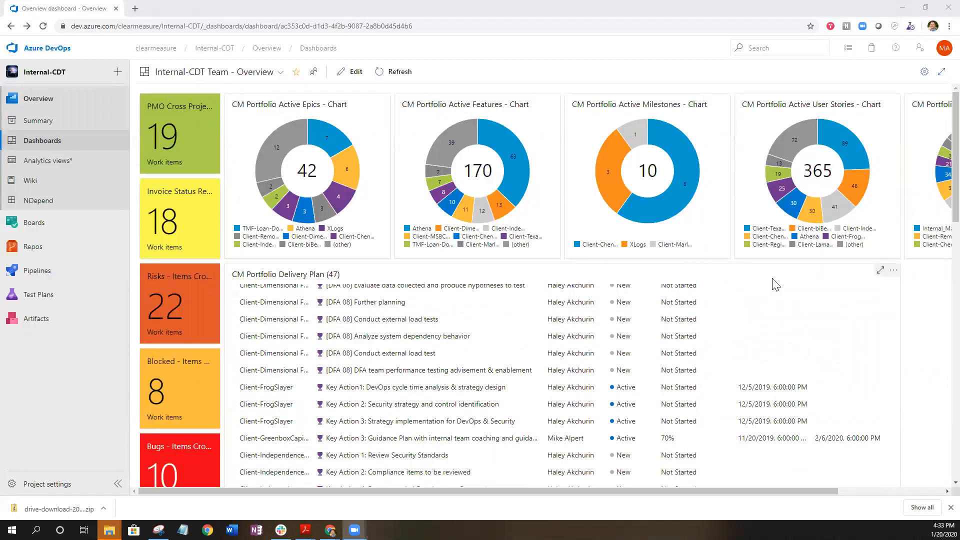
scroll(804, 300, "down", 3)
scroll(926, 368, "down", 1)
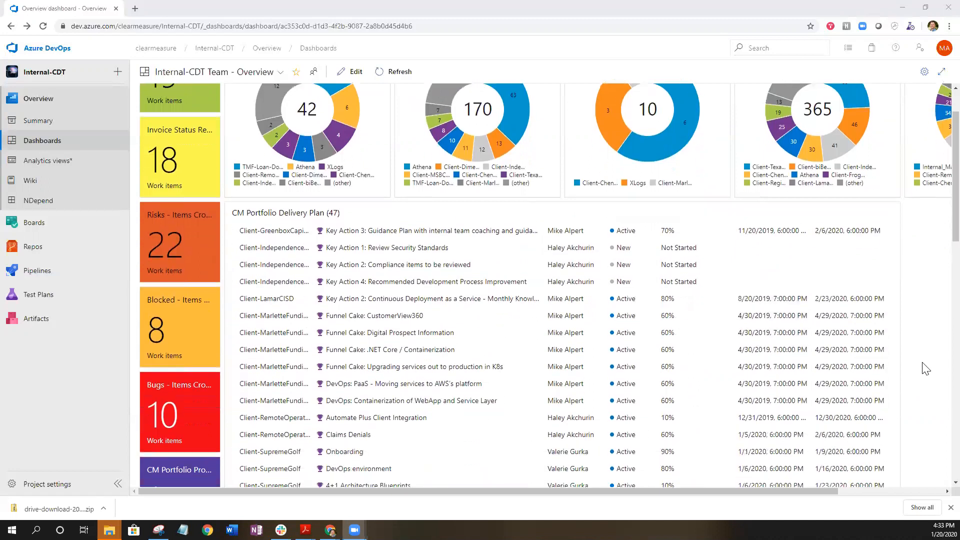
scroll(926, 369, "down", 2)
scroll(470, 297, "up", 4)
scroll(470, 299, "up", 3)
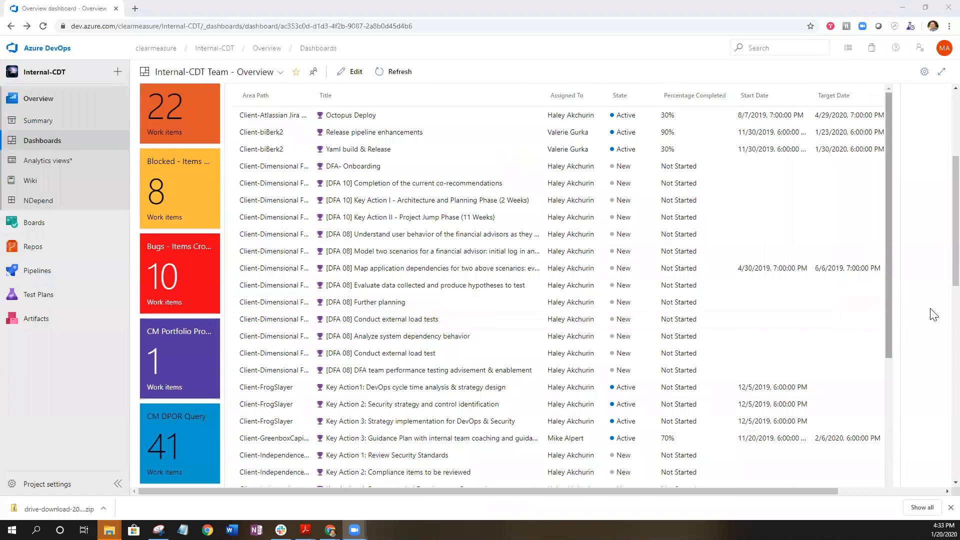
scroll(933, 315, "down", 5)
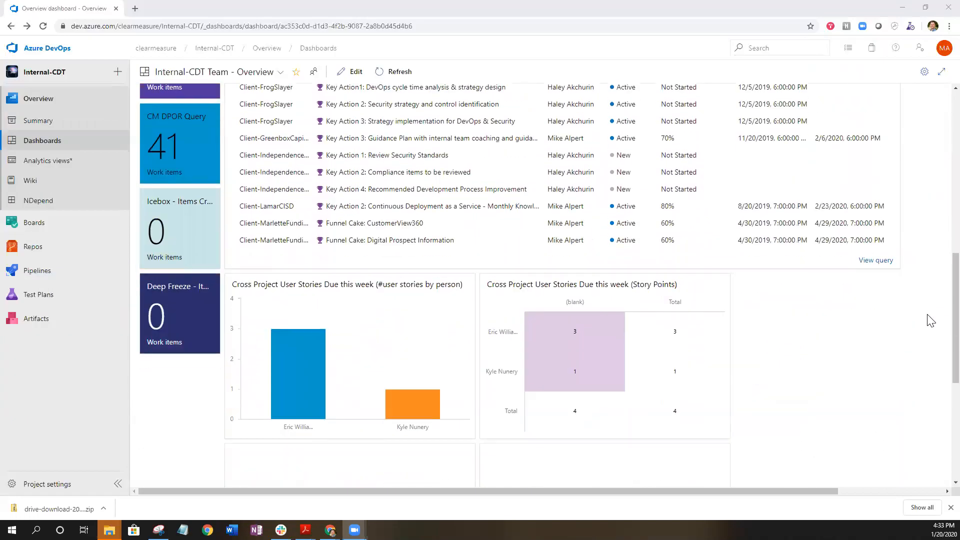
mouse_move(607, 318)
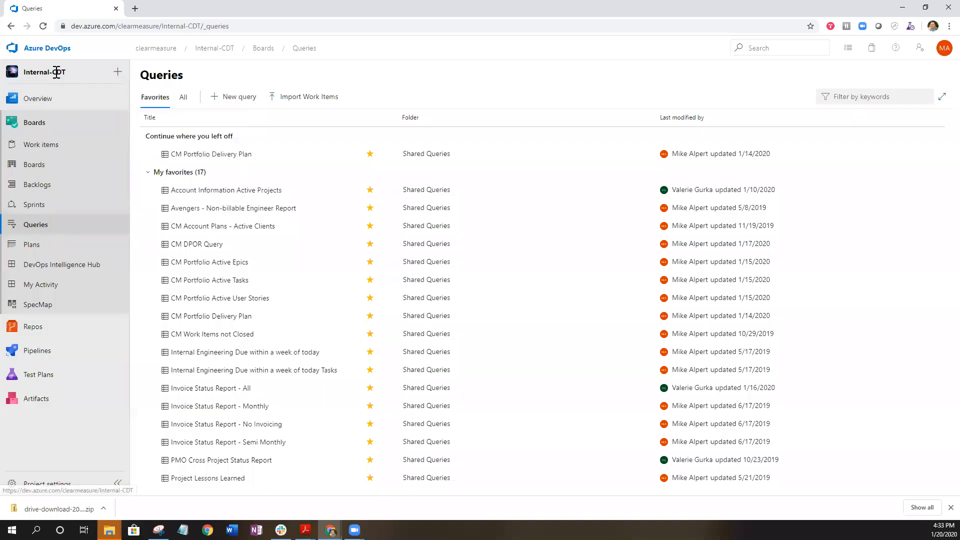
Go to the clearmeasure organization's project list and open the Internal-CDT project
left_click(163, 50)
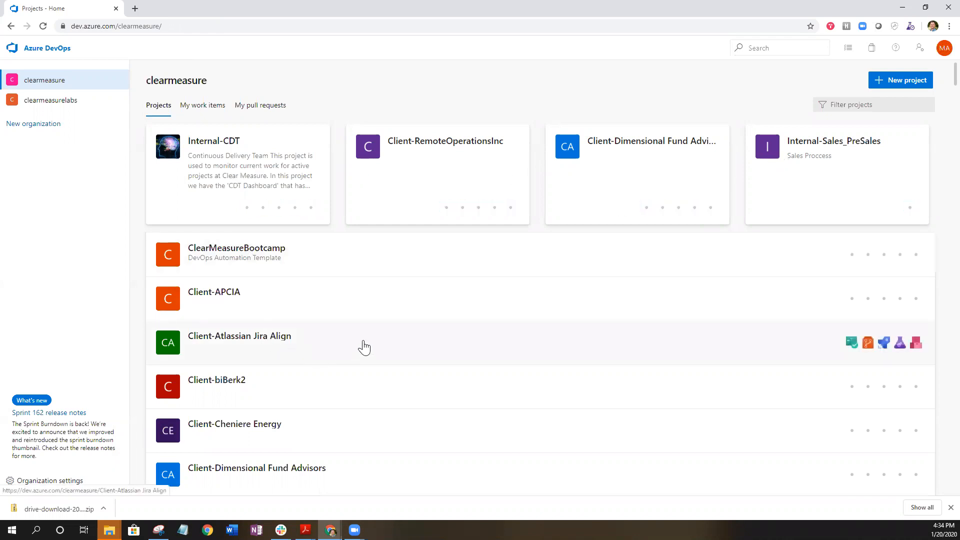
scroll(365, 347, "down", 3)
scroll(365, 346, "up", 3)
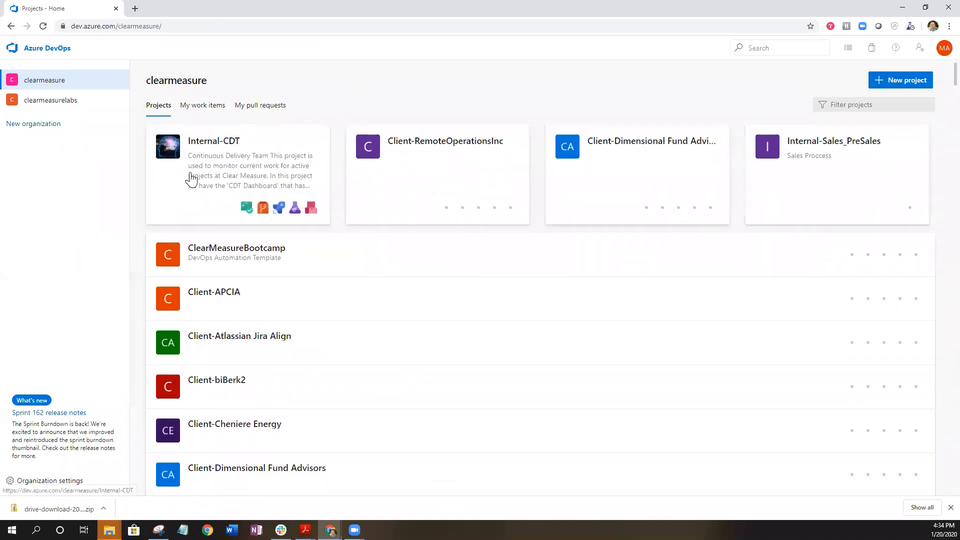
left_click(222, 174)
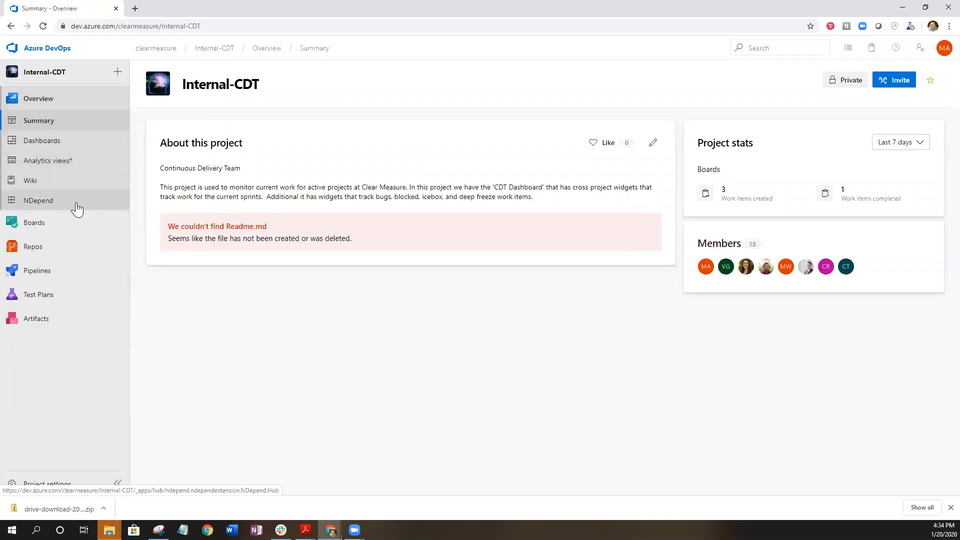
Open the Queries page under Boards in the Internal-CDT project
mouse_move(46, 230)
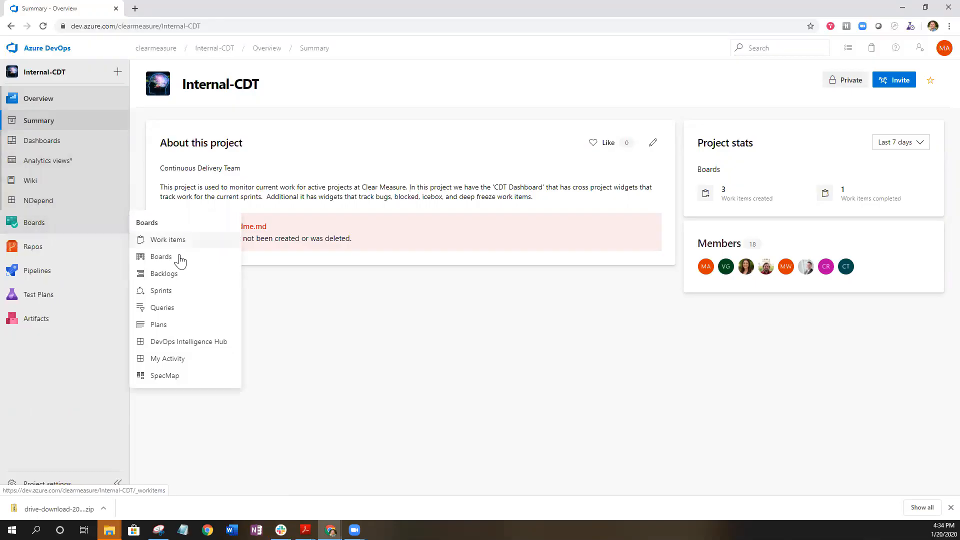
left_click(50, 223)
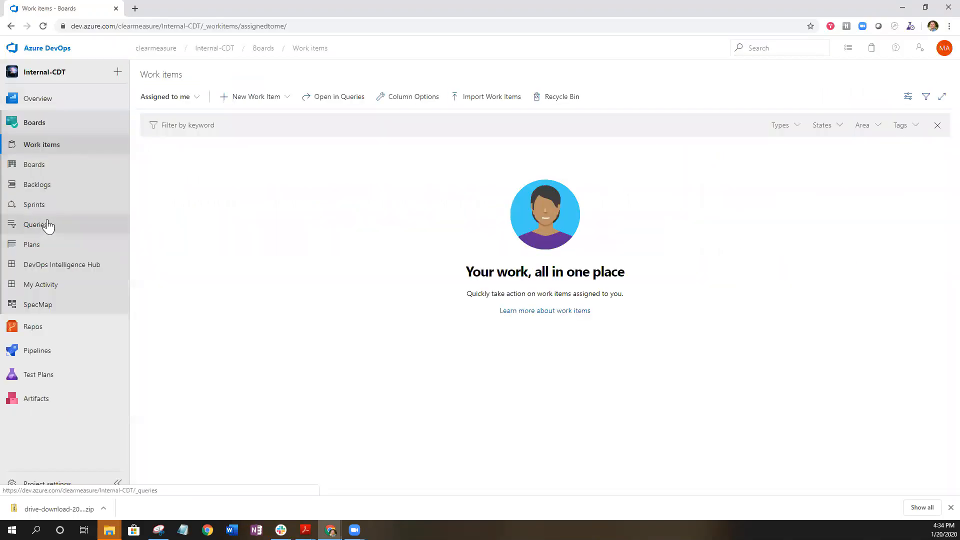
left_click(43, 227)
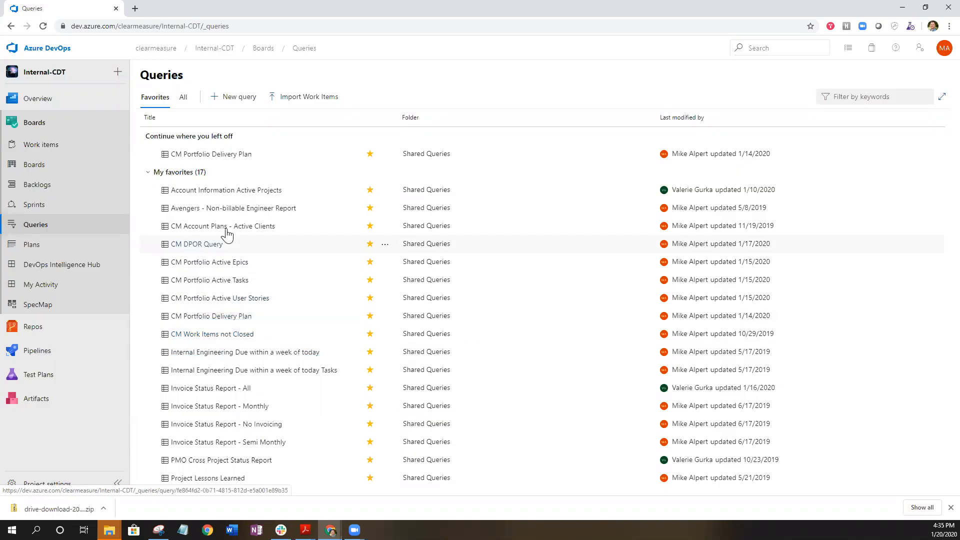
left_click(250, 154)
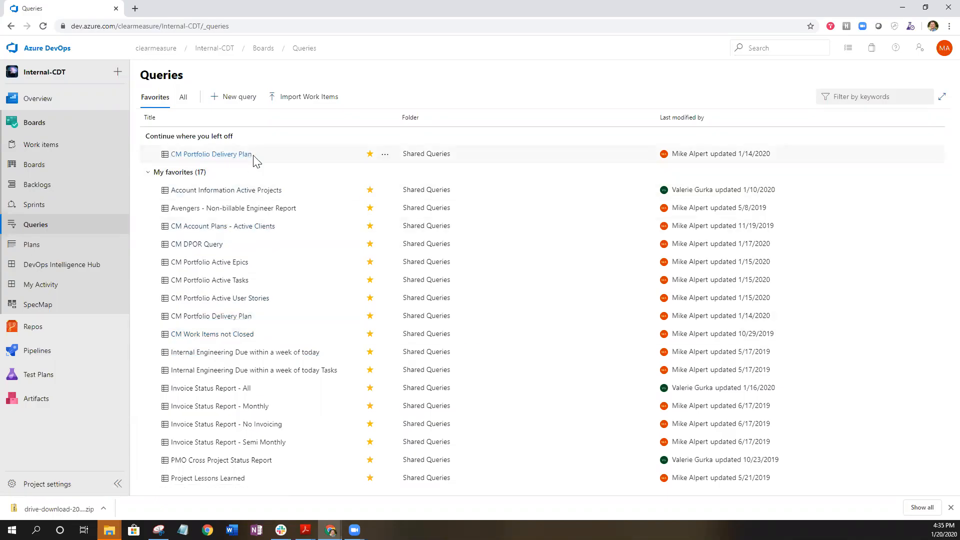
Show all queries and look through the shared ones, including the Current Iteration and Troubleshooting folders
left_click(184, 103)
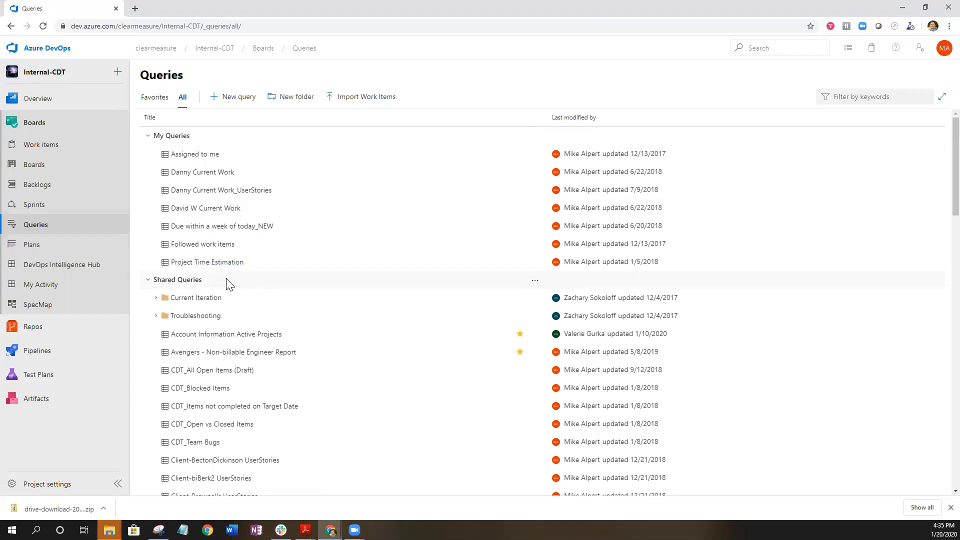
left_click(157, 299)
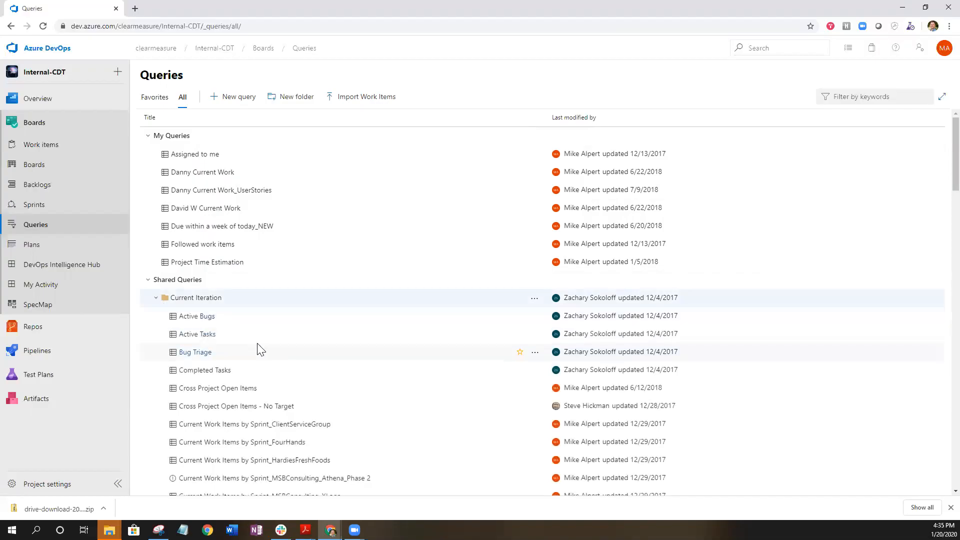
scroll(260, 349, "down", 2)
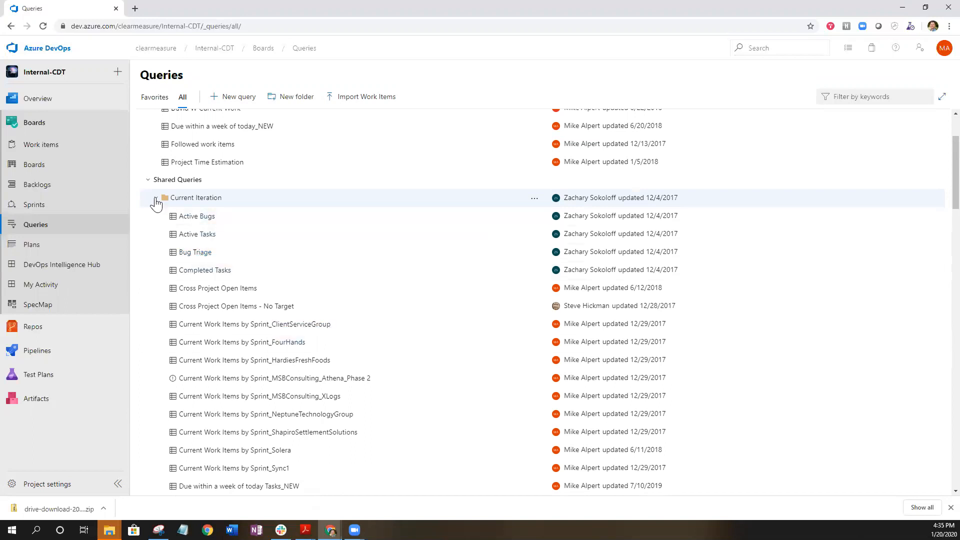
left_click(156, 199)
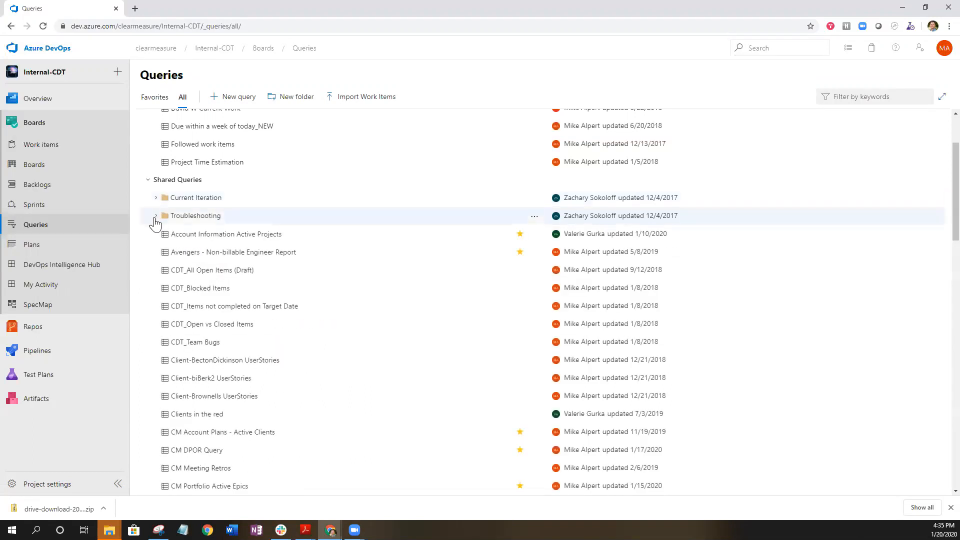
left_click(156, 217)
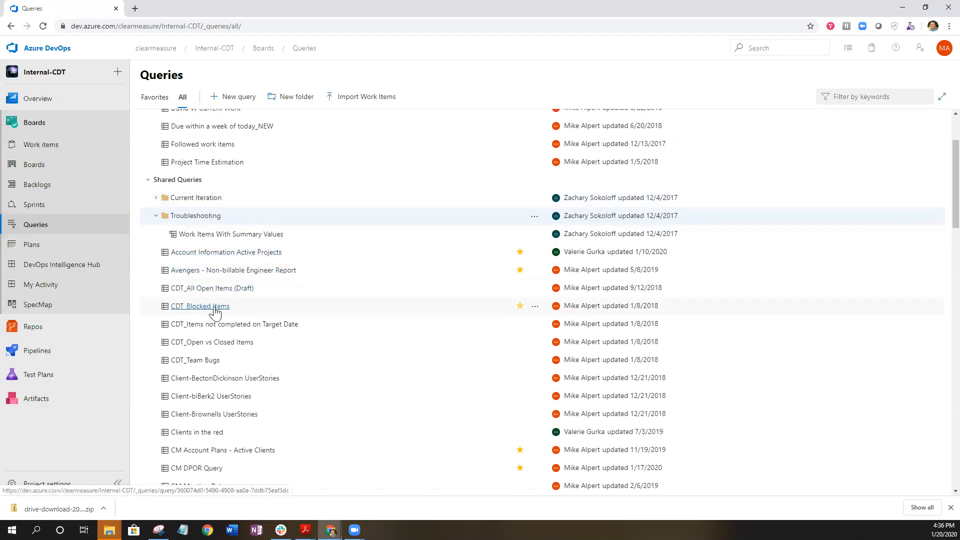
scroll(302, 371, "down", 3)
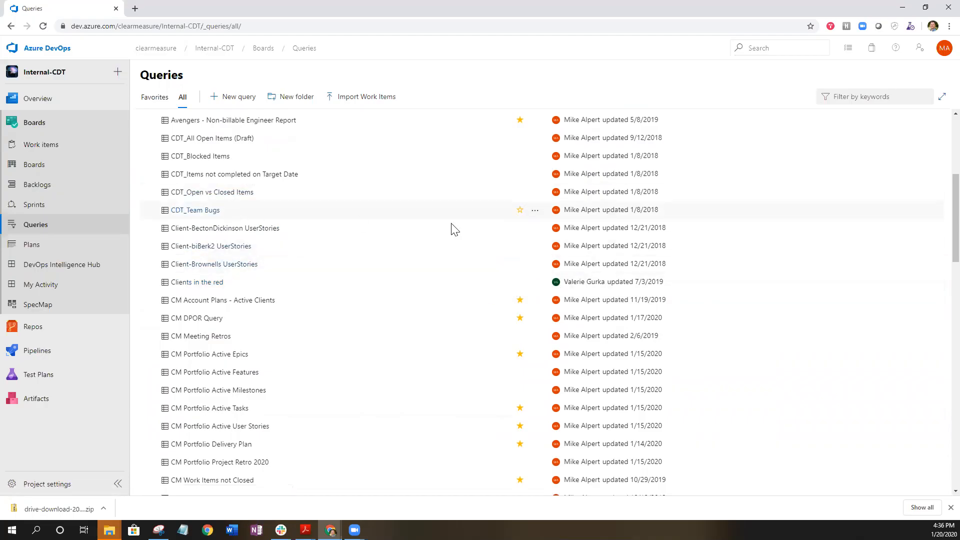
Start a new flat-list query of work items under My Queries
left_click(520, 211)
left_click(235, 98)
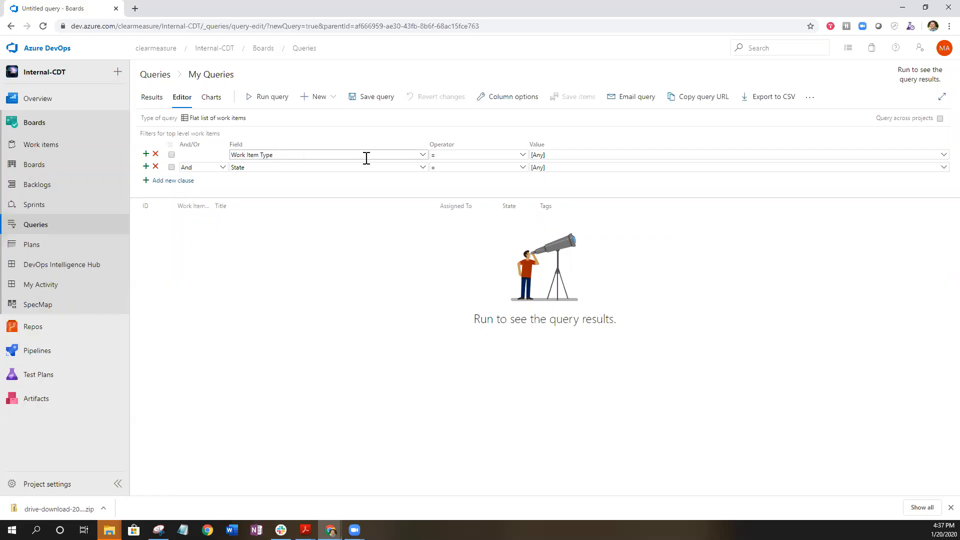
Examine the fields and comparison operators available for the query's first clause, leaving the lists without choosing anything
left_click(422, 158)
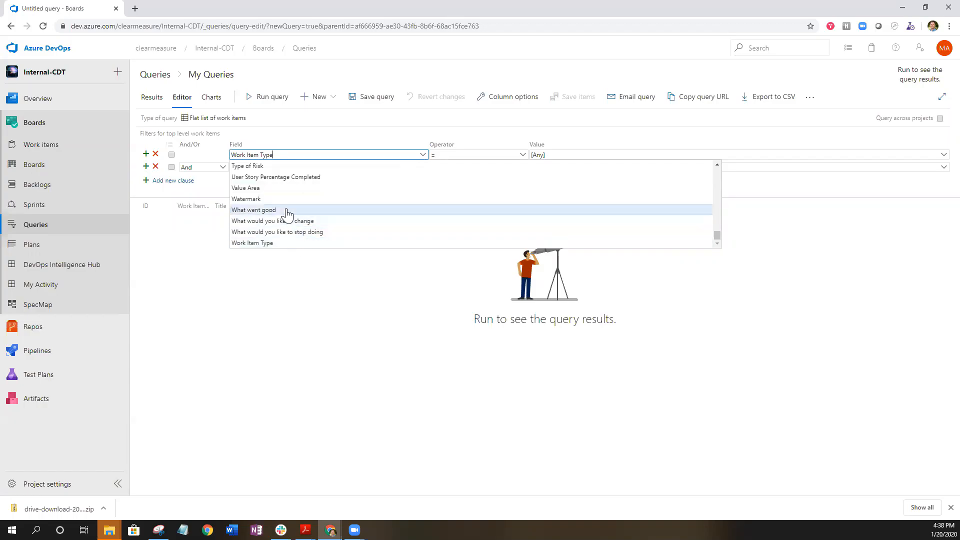
scroll(287, 215, "up", 3)
scroll(287, 215, "up", 1)
scroll(287, 215, "up", 1)
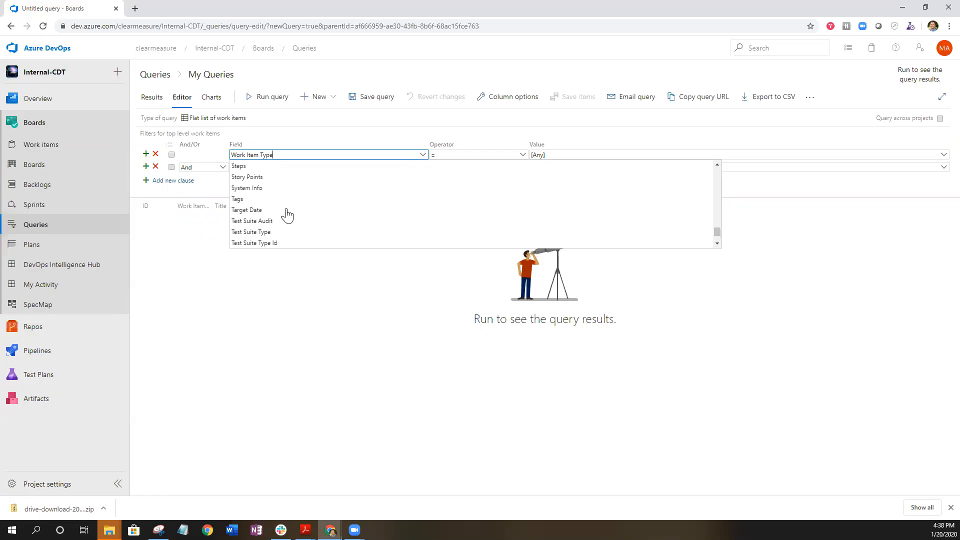
left_click(290, 135)
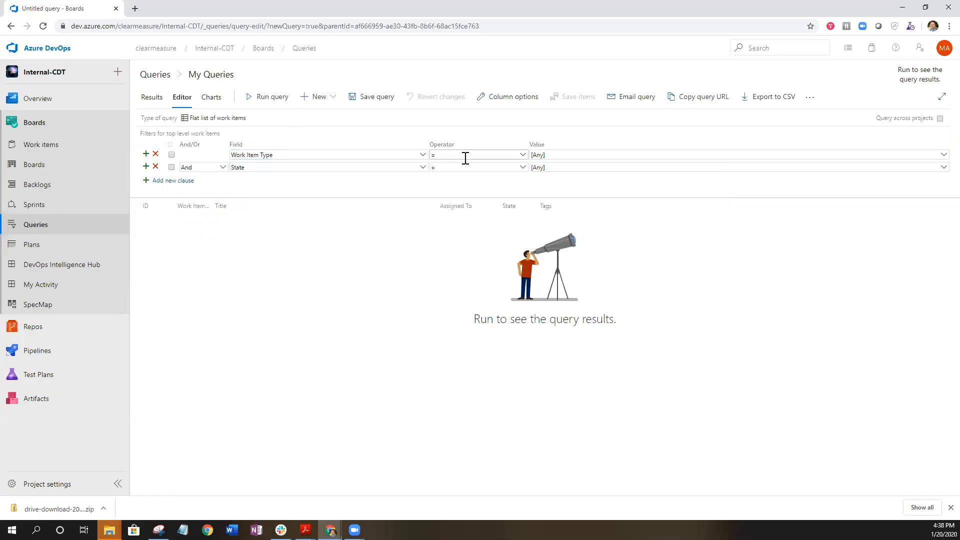
left_click(520, 157)
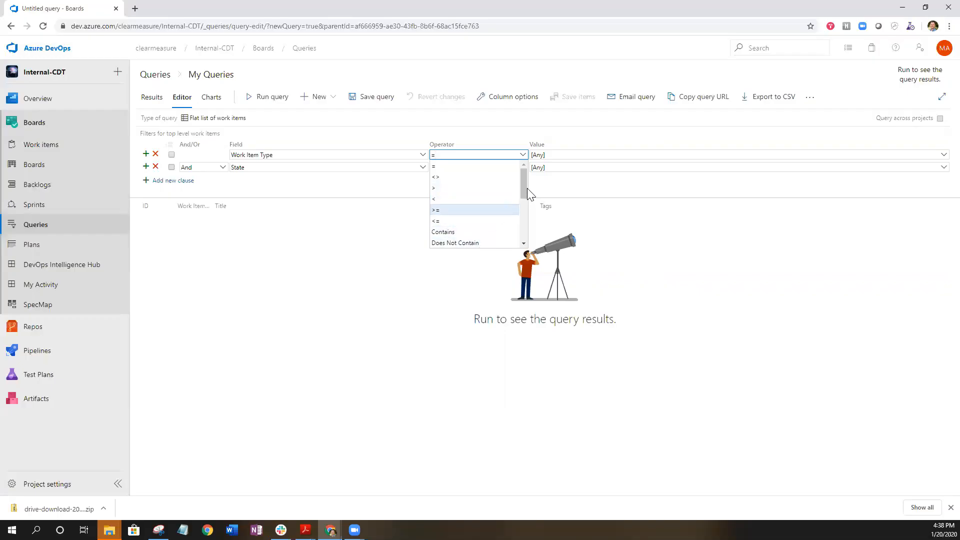
mouse_move(524, 188)
left_mouse_down()
mouse_move(520, 217)
mouse_move(524, 181)
left_mouse_up()
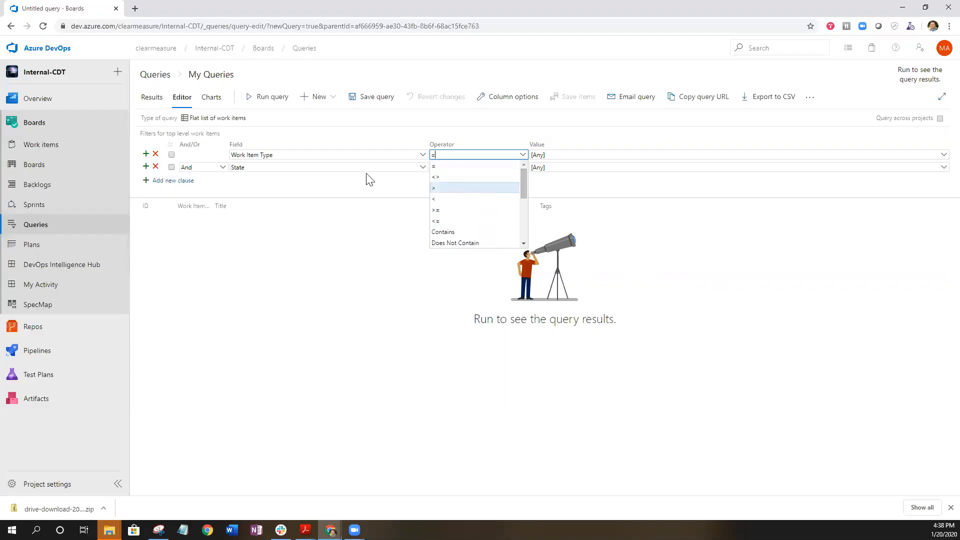
left_click(370, 186)
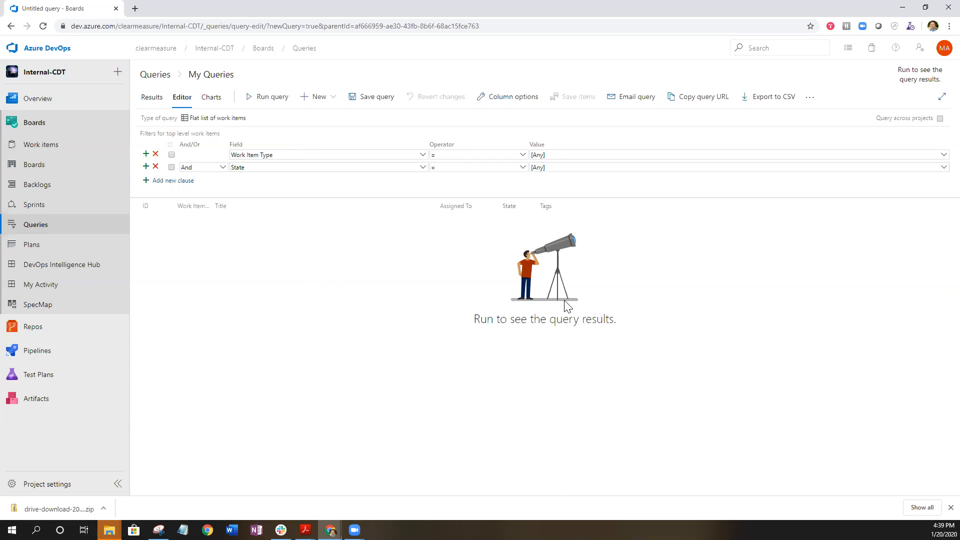
Run the query, sort the results by State in ascending order and look through the listed work items
left_click(254, 100)
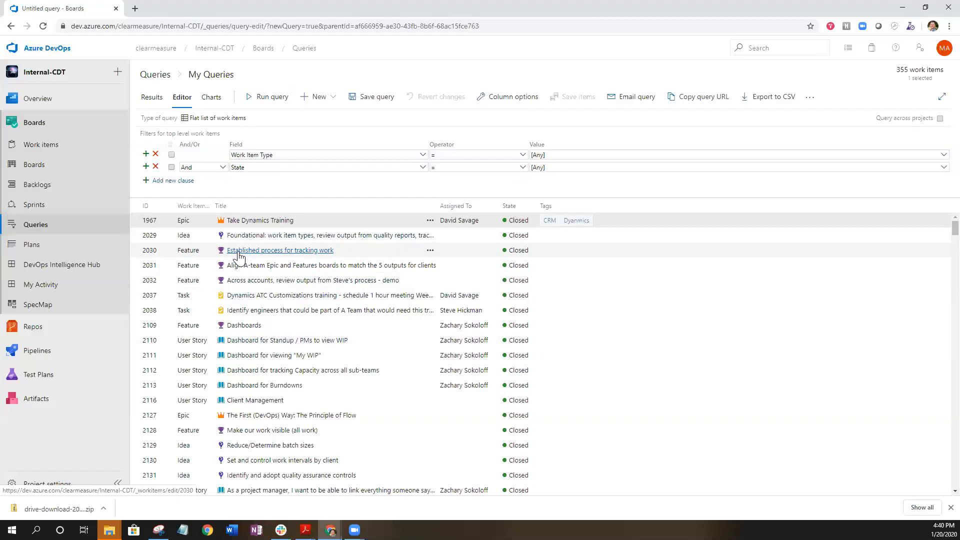
left_click(514, 206)
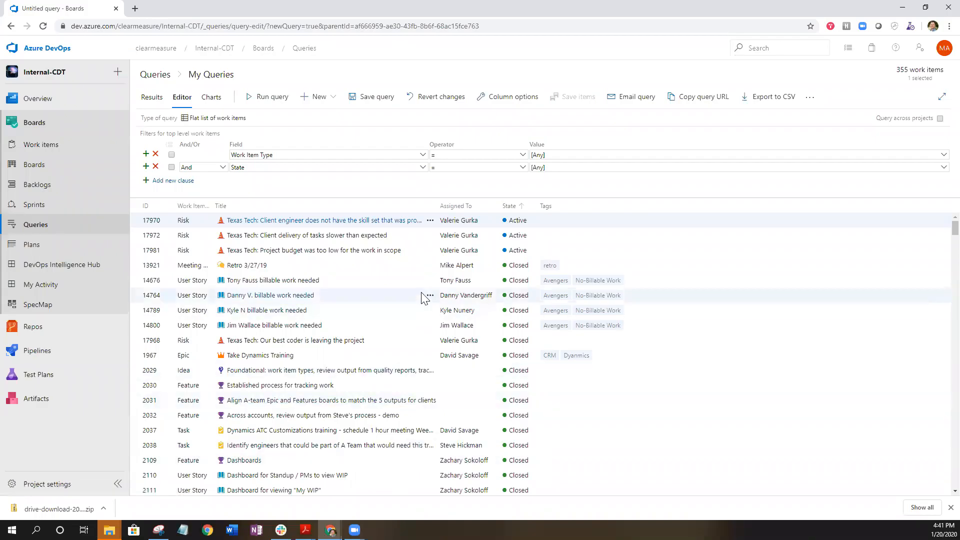
scroll(424, 298, "down", 12)
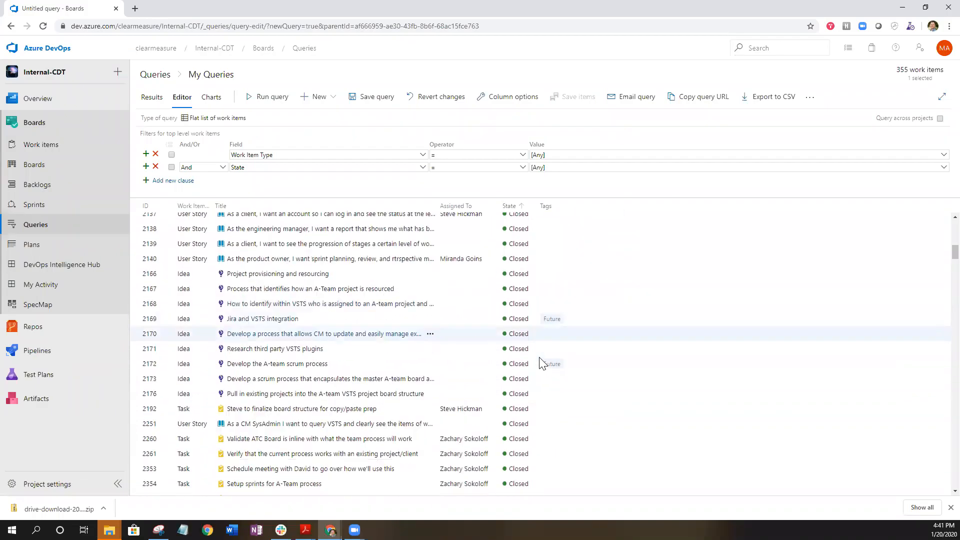
scroll(542, 362, "down", 4)
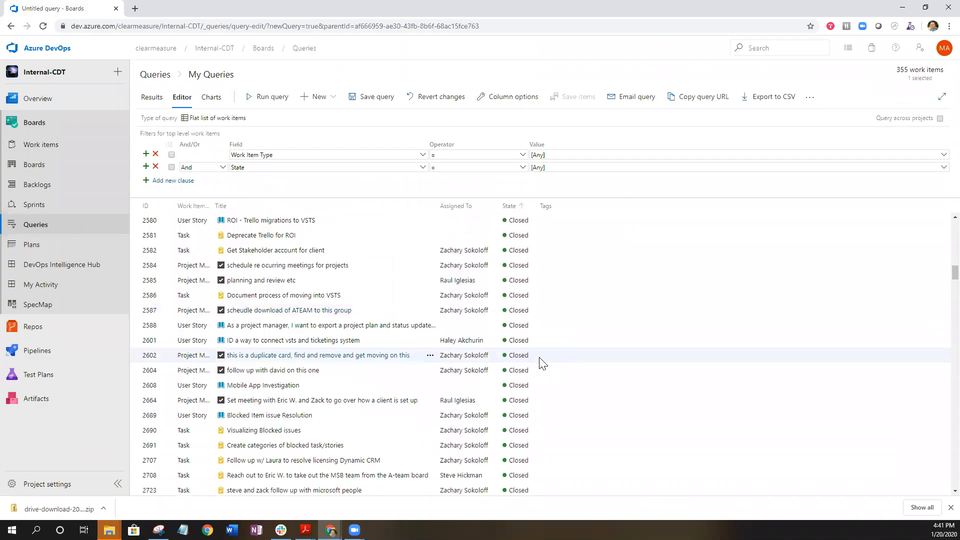
scroll(542, 363, "down", 10)
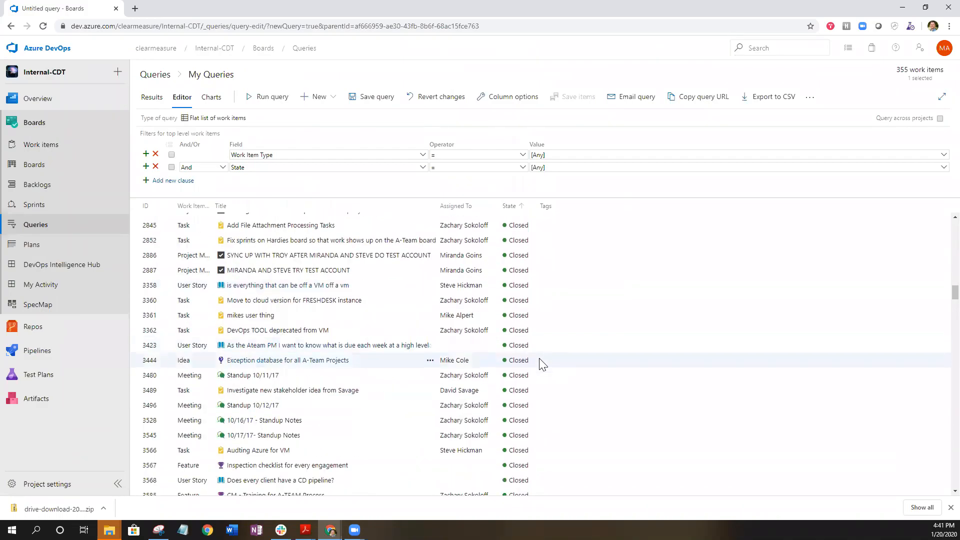
scroll(543, 364, "up", 12)
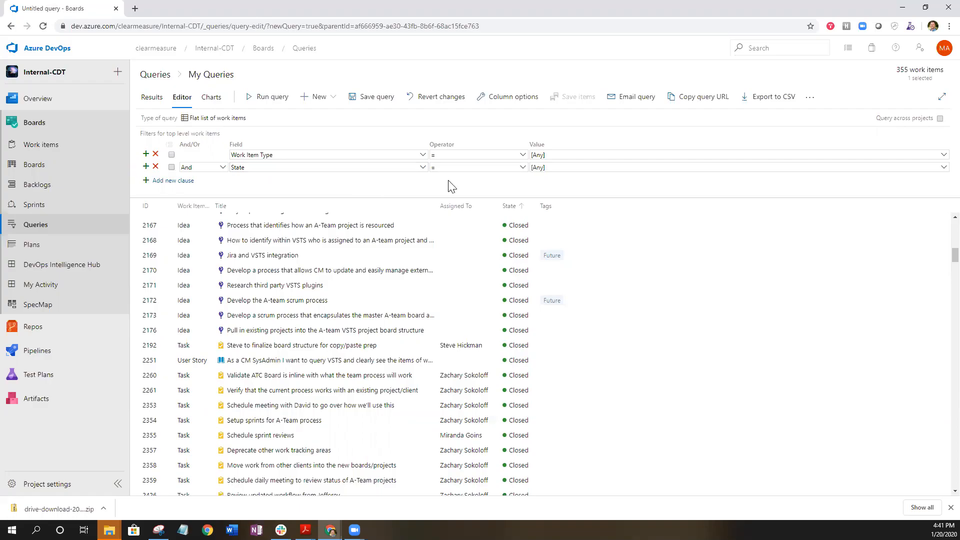
Set the State clause to not equal (<>) Closed and run the query
left_click(520, 168)
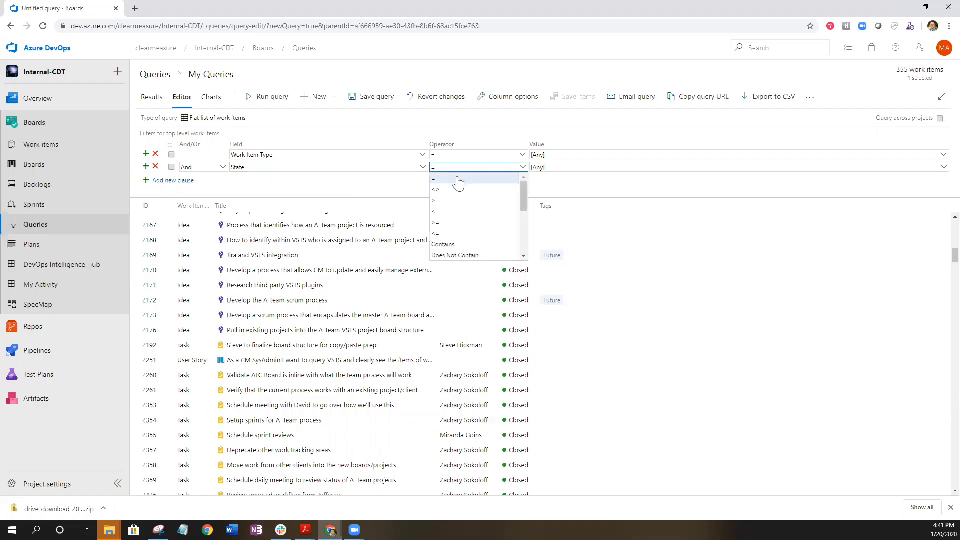
left_click(448, 192)
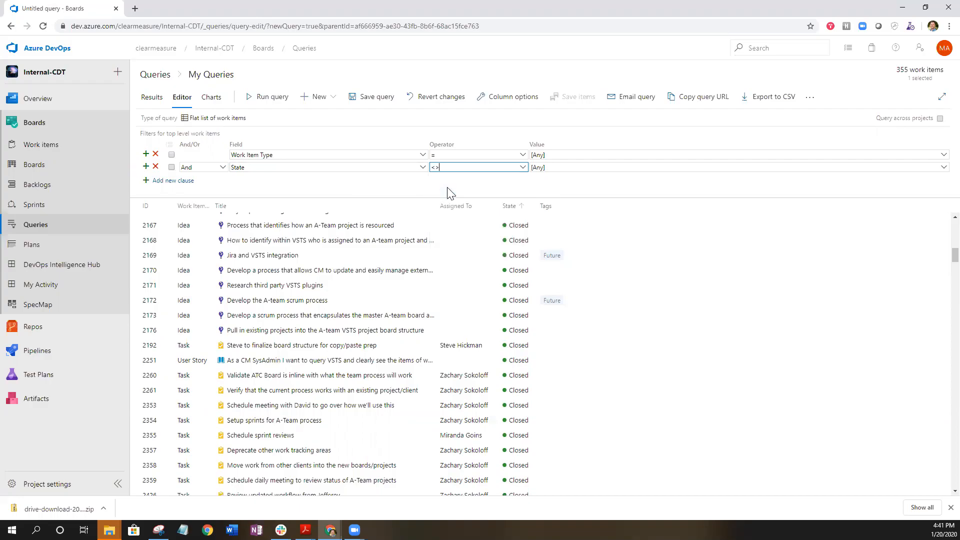
left_click(942, 169)
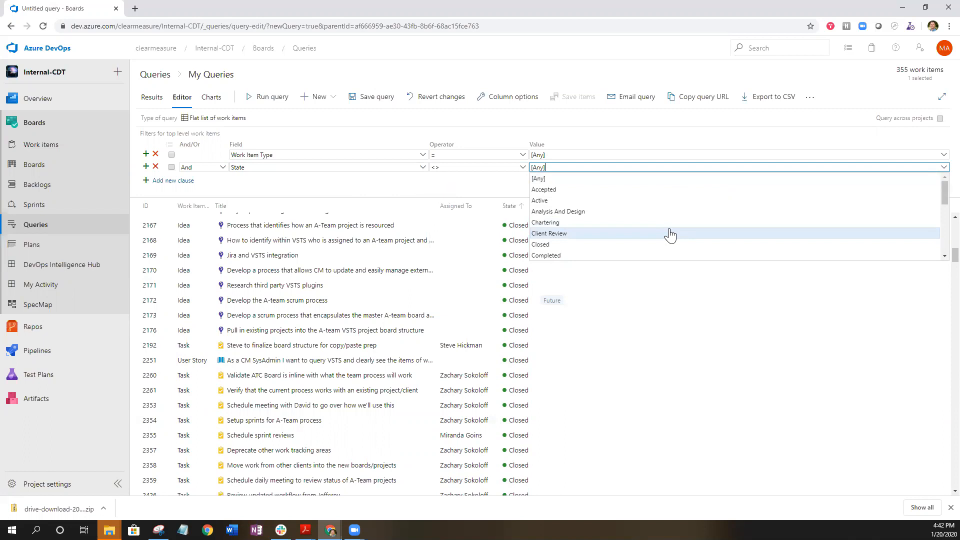
left_click(593, 246)
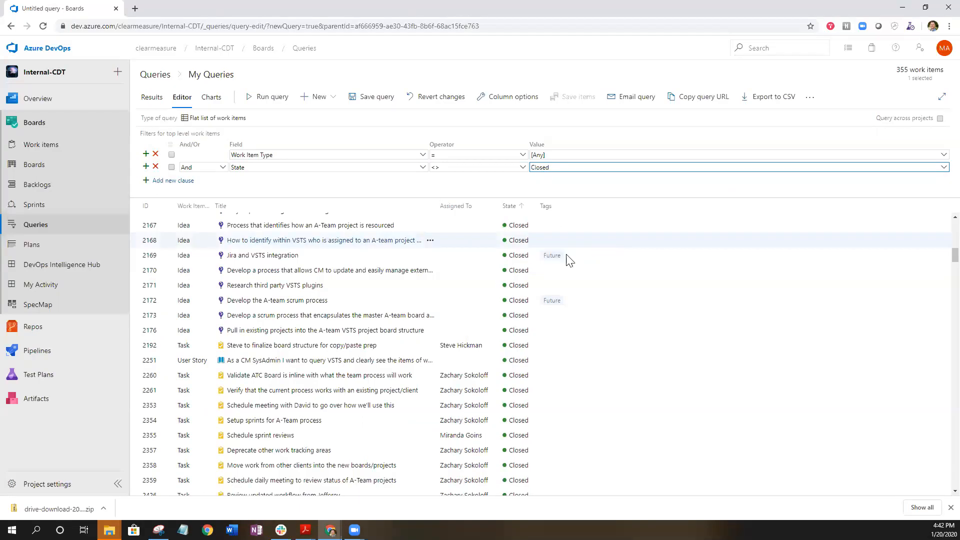
left_click(272, 97)
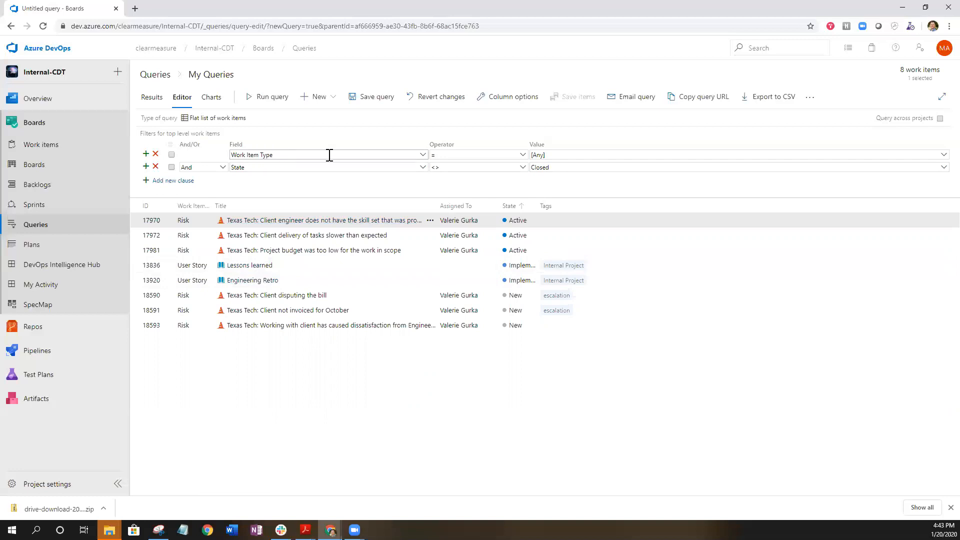
Restrict the Work Item Type clause to User Story and run the query
left_click(942, 156)
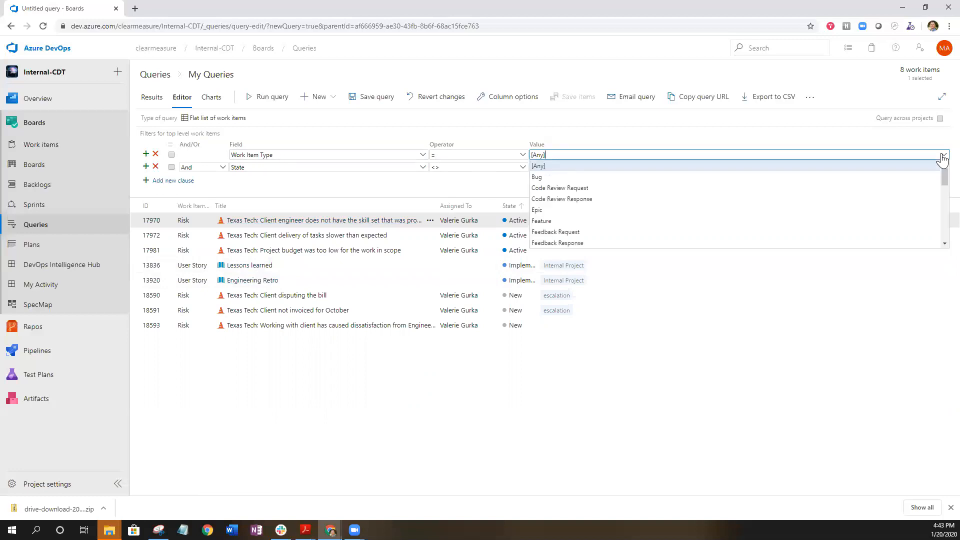
scroll(691, 207, "down", 4)
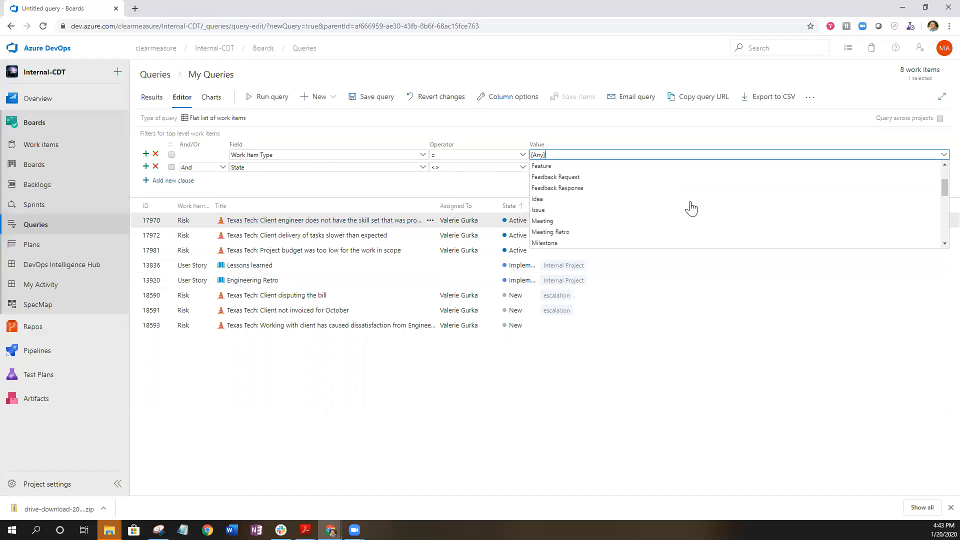
scroll(692, 208, "down", 3)
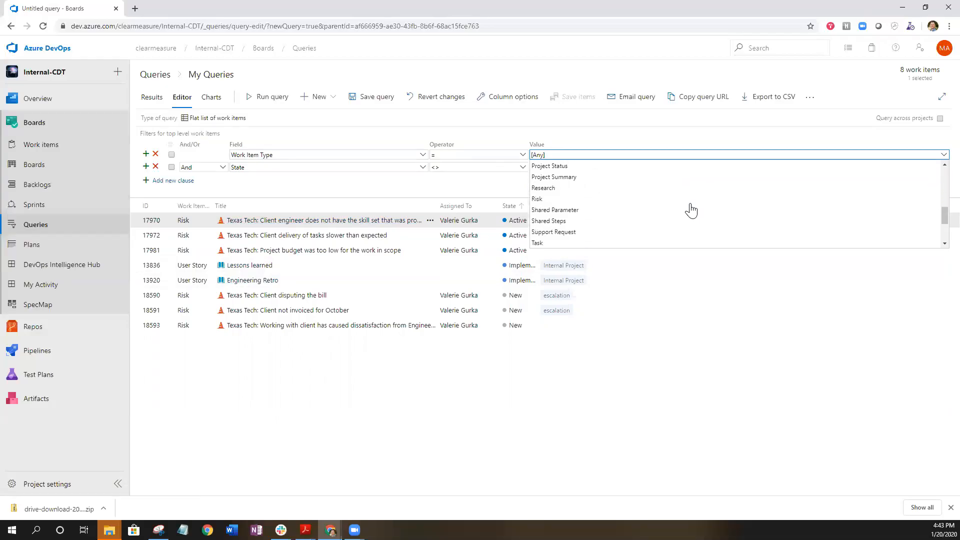
scroll(692, 210, "down", 2)
left_click(563, 232)
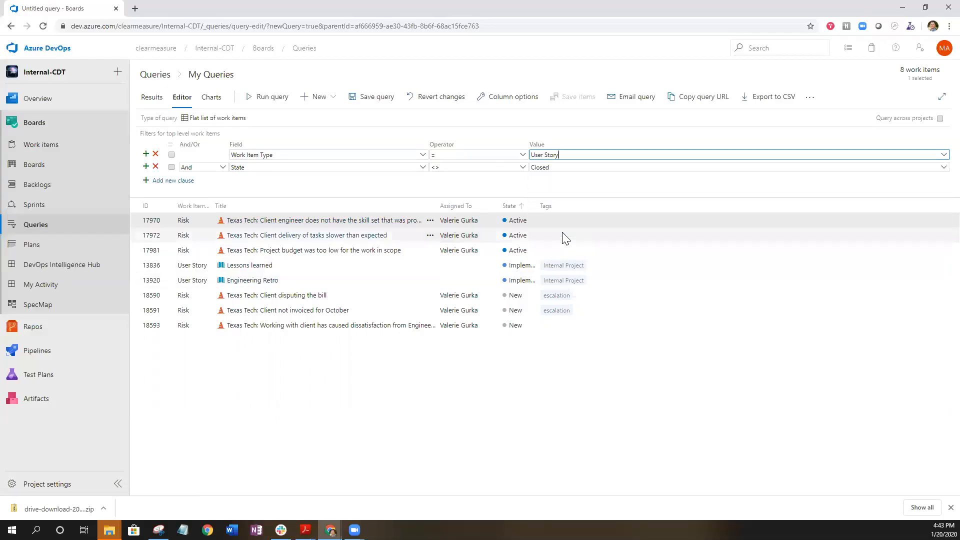
left_click(272, 98)
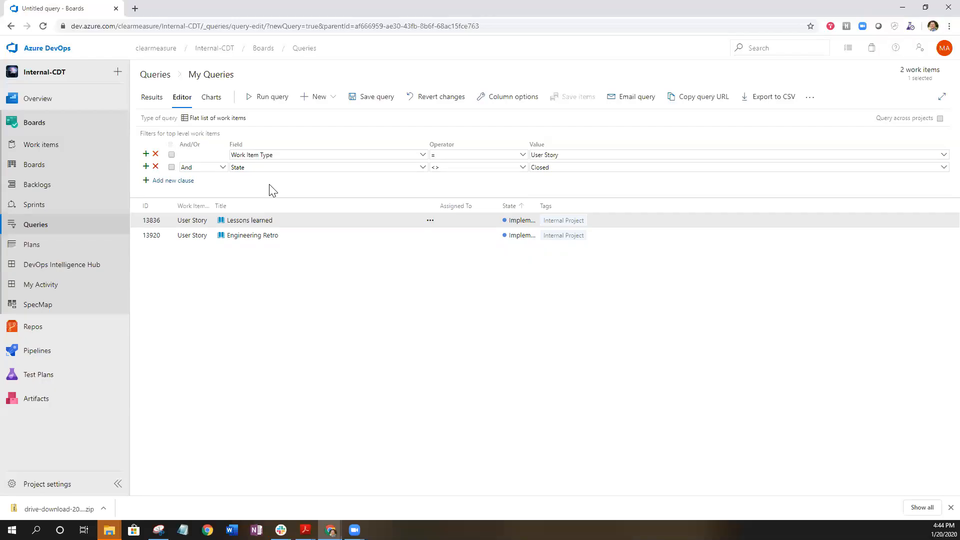
Add a third clause to the query and check its And/Or choices without changing them
left_click(164, 183)
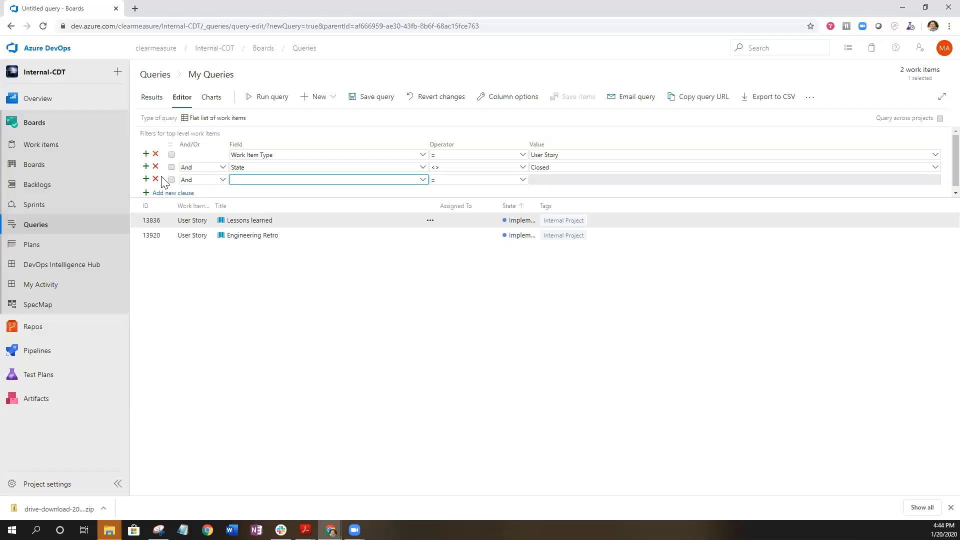
scroll(174, 173, "down", 1)
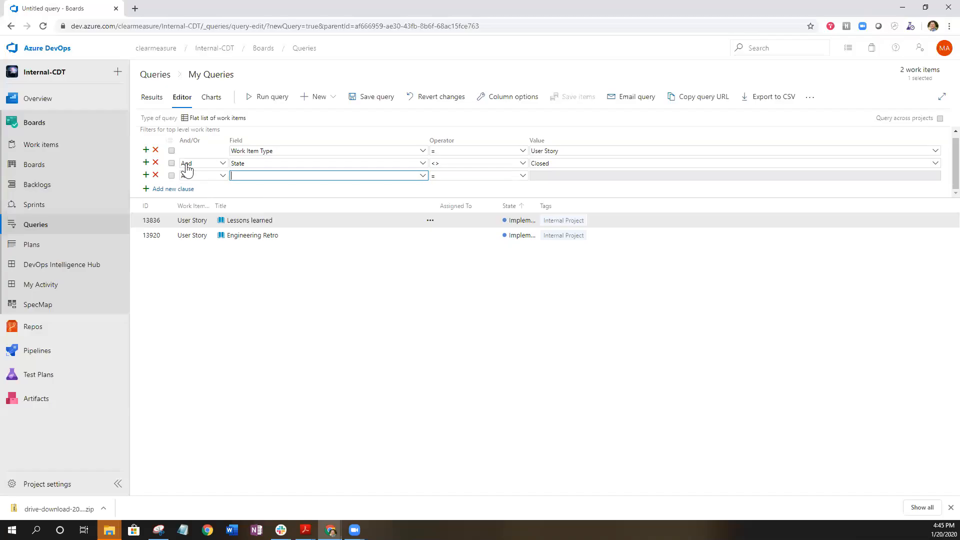
left_click(222, 178)
left_click(222, 178)
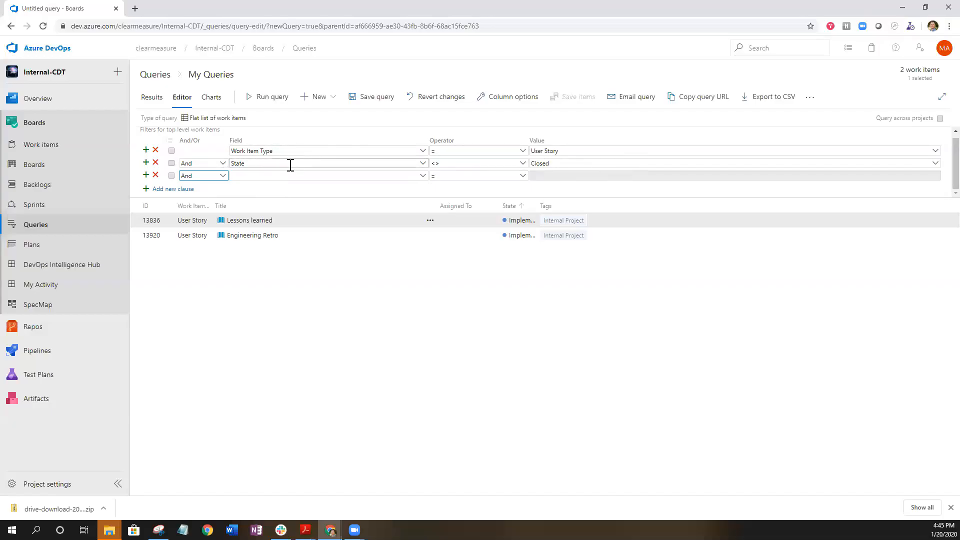
Join the State clause with Or, remove the empty third clause and run the query
left_click(222, 164)
left_click(198, 189)
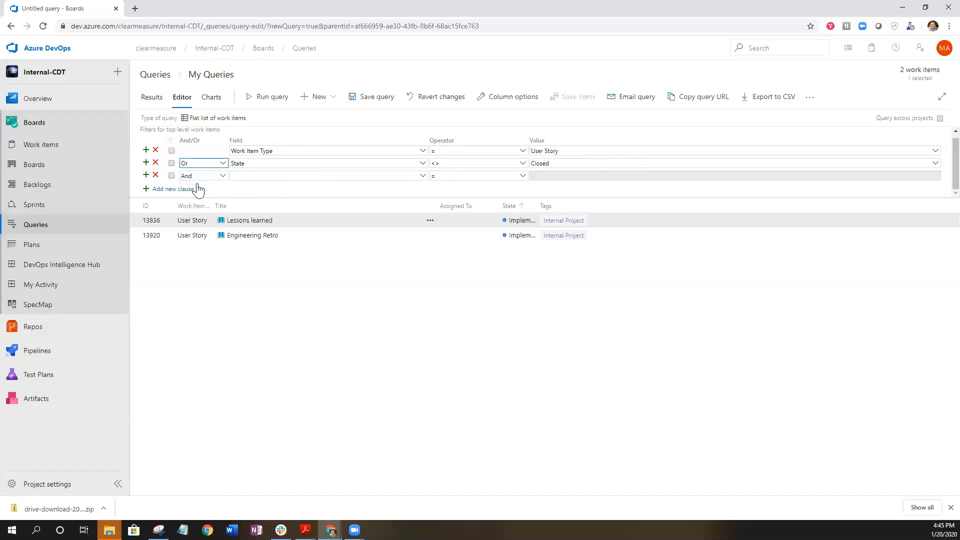
left_click(155, 175)
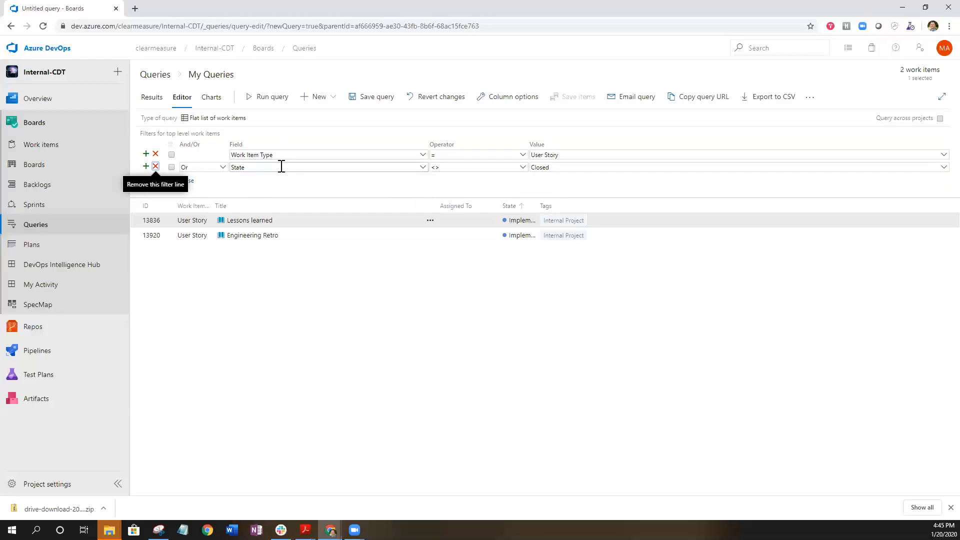
left_click(268, 100)
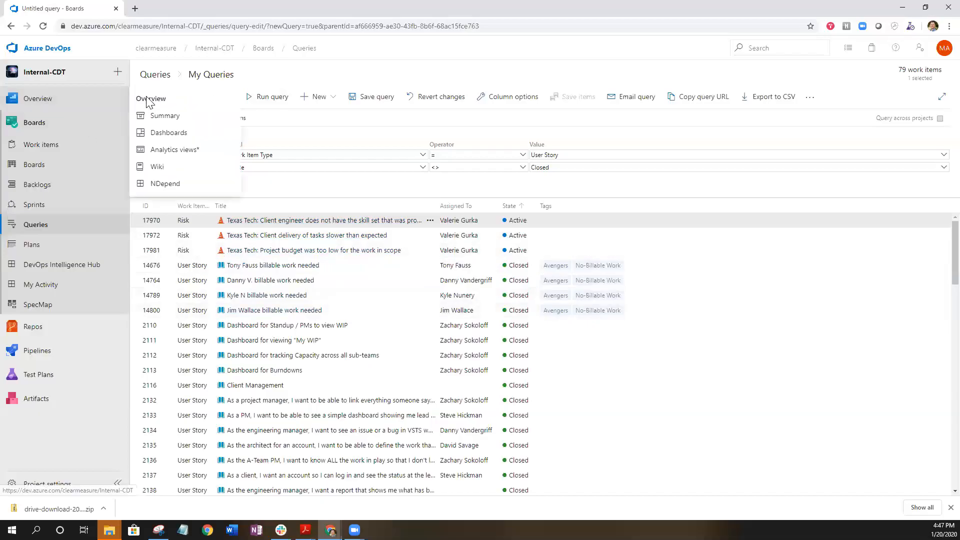
View the results with a wider details pane, read the project budget risk's details and return to the query editor
left_click(149, 98)
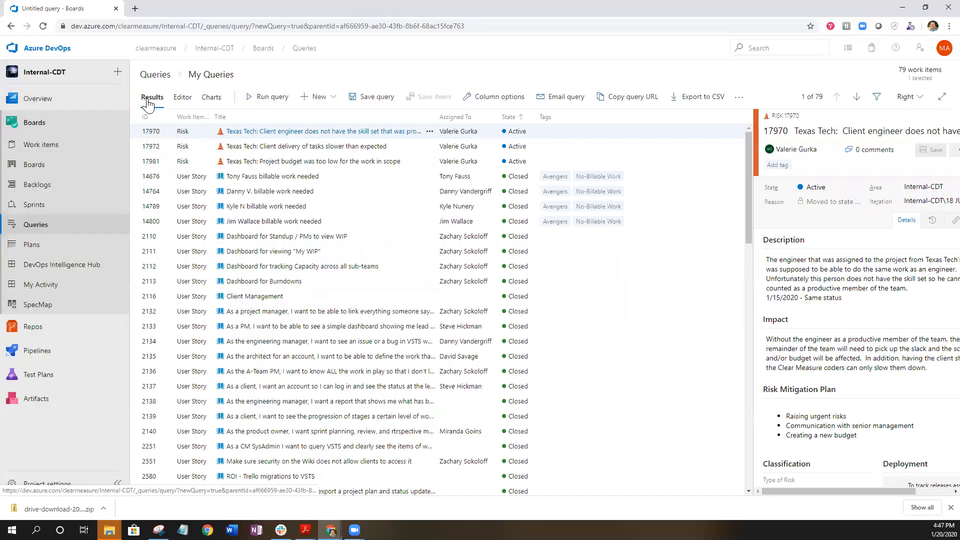
left_click_drag(753, 170, 610, 172)
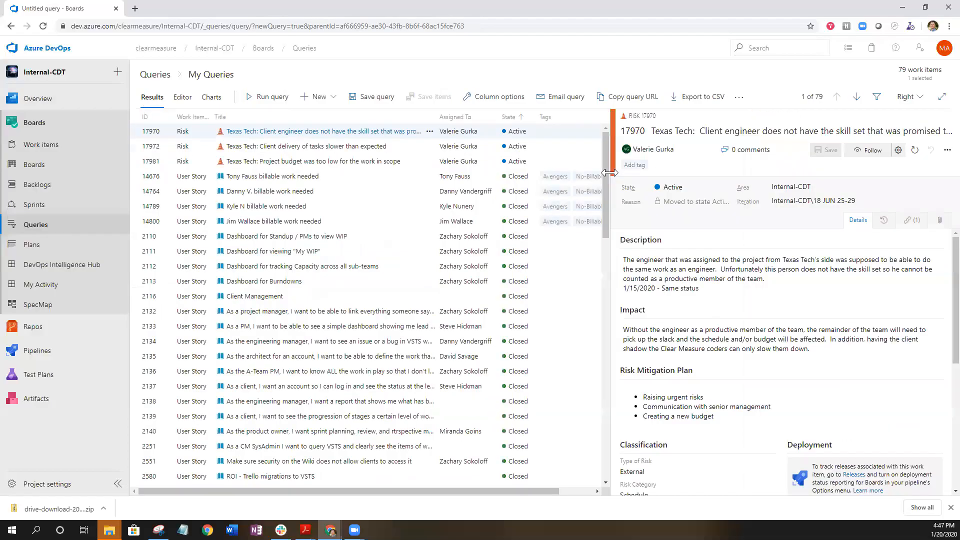
left_click(405, 162)
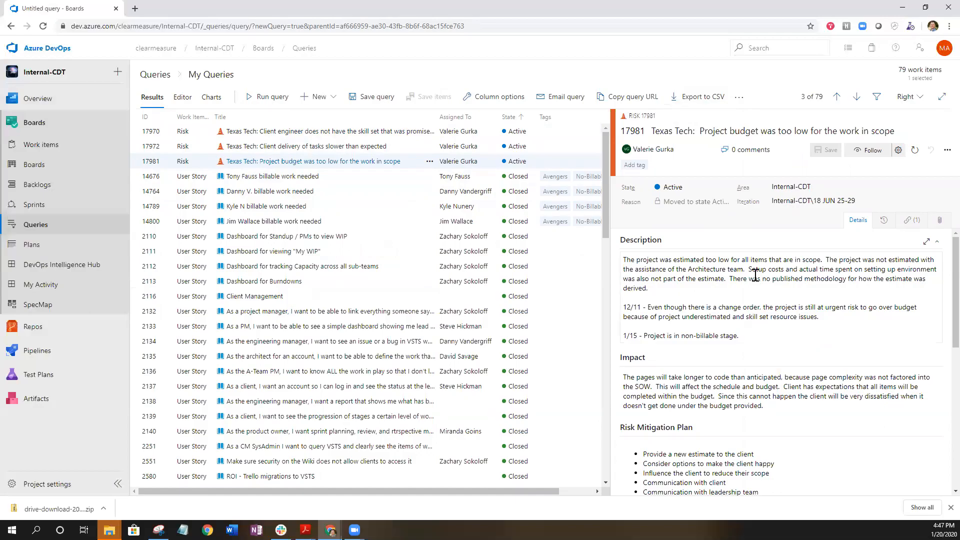
left_click(180, 102)
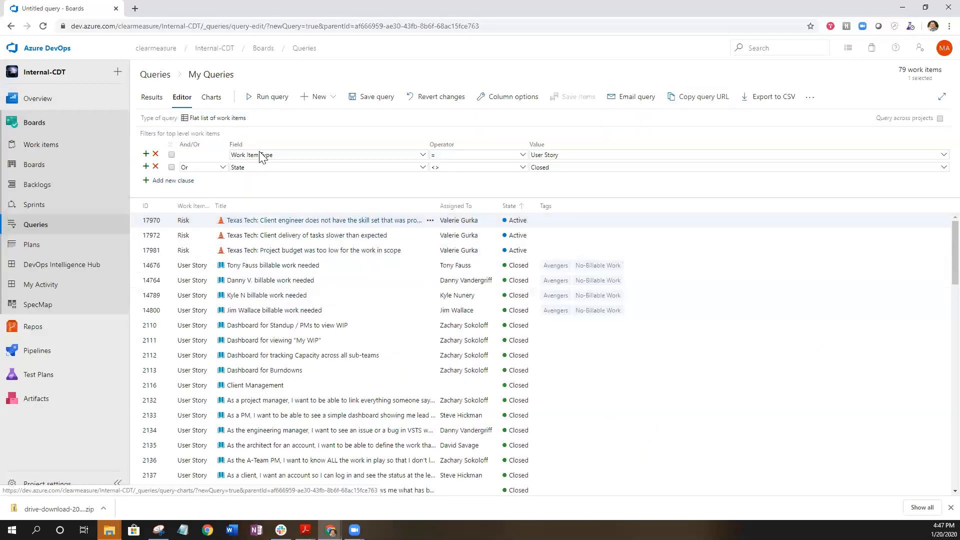
Check the charts view of the unsaved query and go back to the query editor
left_click(210, 99)
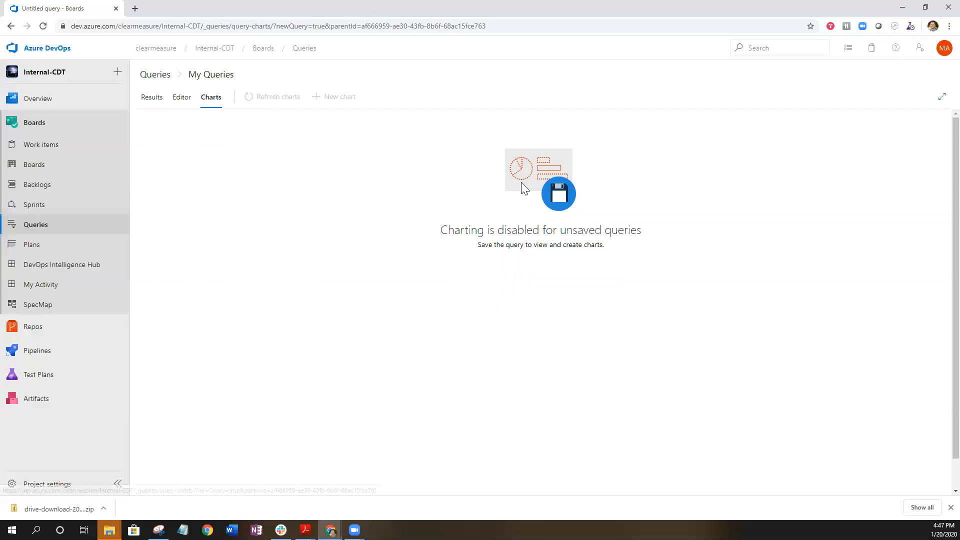
left_click(156, 102)
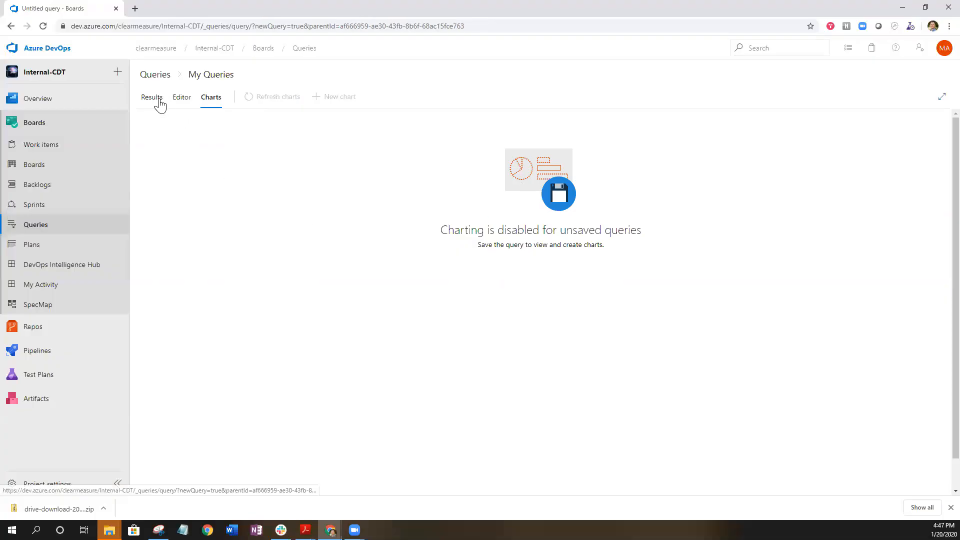
left_click(178, 98)
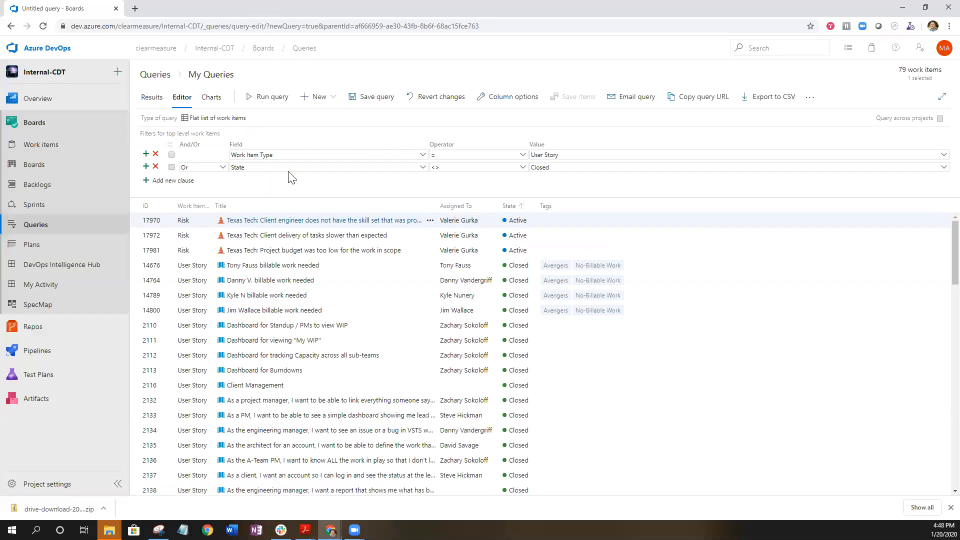
Set the State clause's connector to And and run the query
left_click(223, 170)
left_click(223, 168)
left_click(199, 180)
left_click(268, 100)
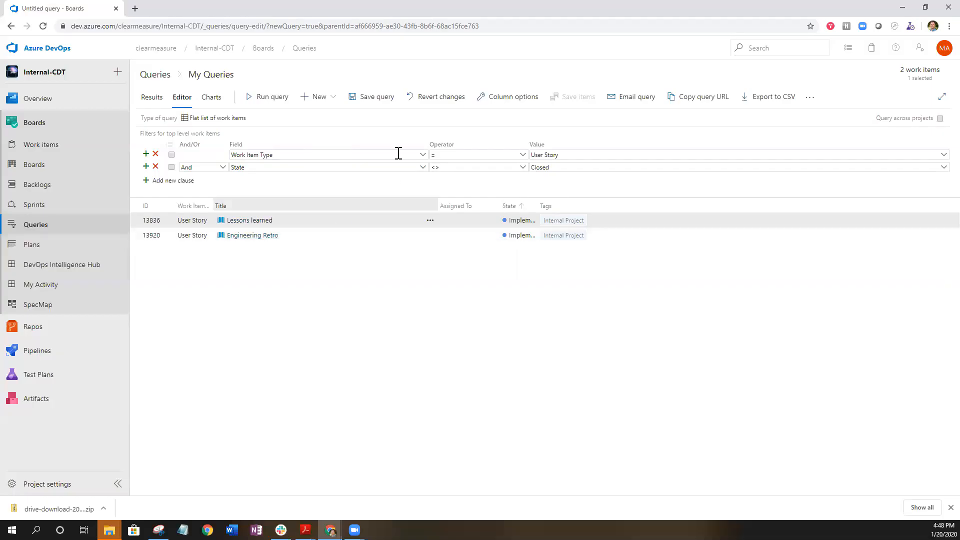
Start saving the query and name it Active User Stories
left_click(374, 98)
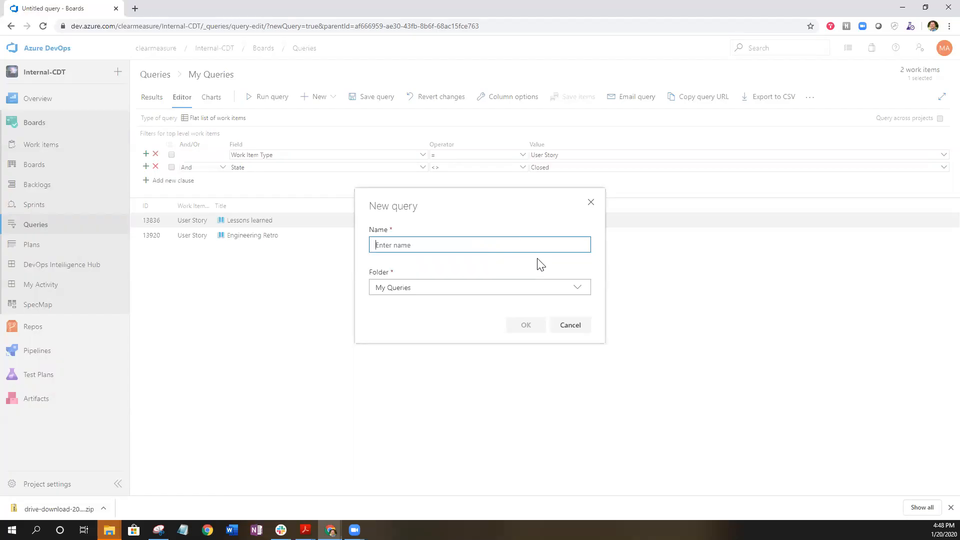
type("Activ")
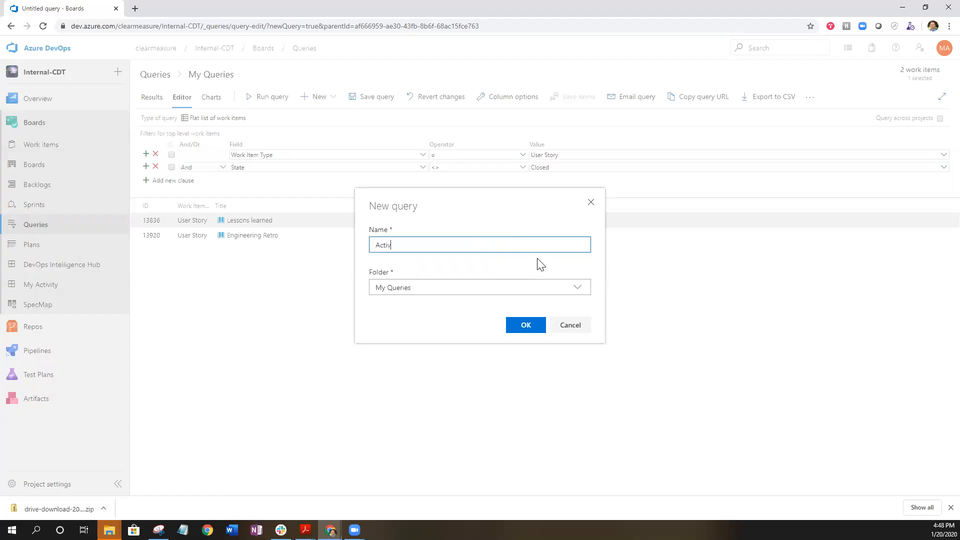
type("e Unser")
key("BackSpace")
key("BackSpace")
key("BackSpace")
key("BackSpace")
type("ser Stories")
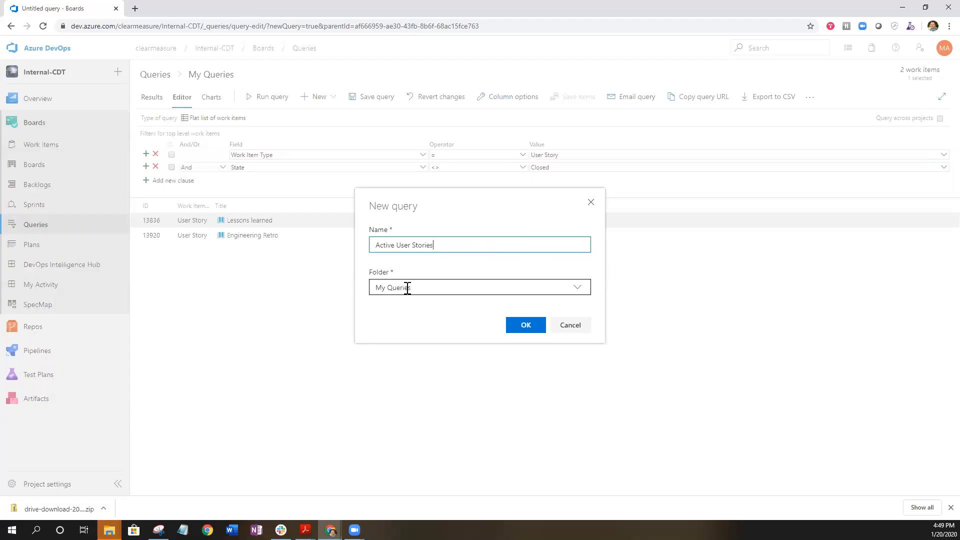
Try Shared Queries as the destination folder, set it back to My Queries and save the query
left_click(578, 288)
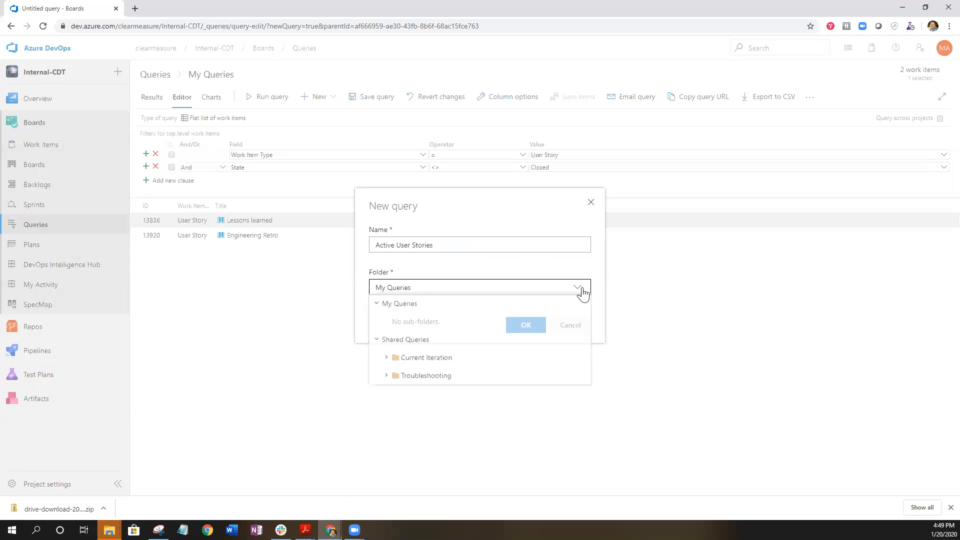
left_click(432, 342)
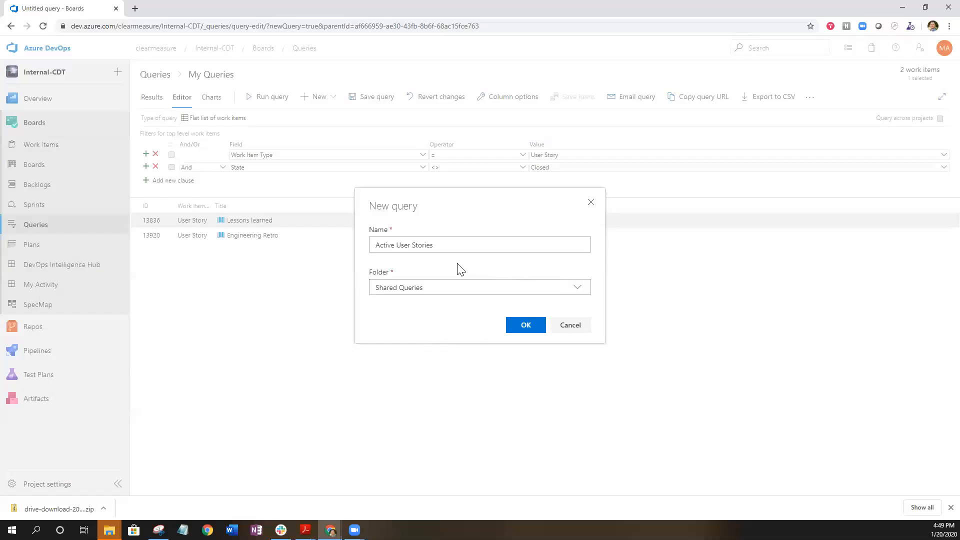
left_click(577, 289)
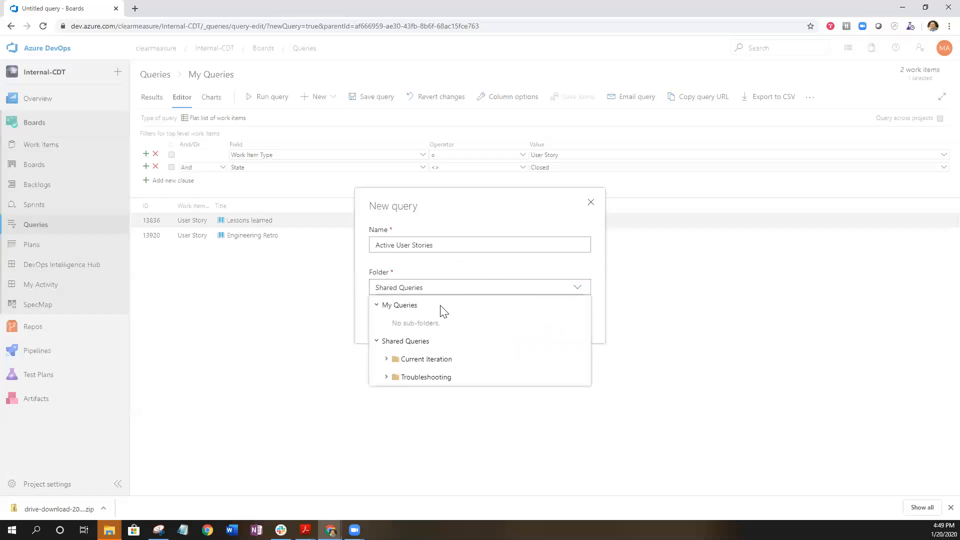
left_click(426, 307)
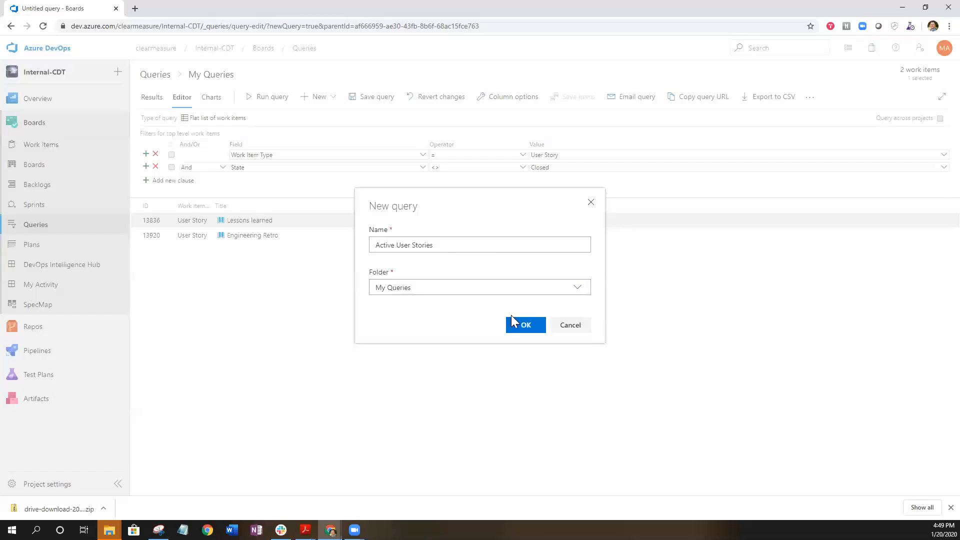
left_click(522, 326)
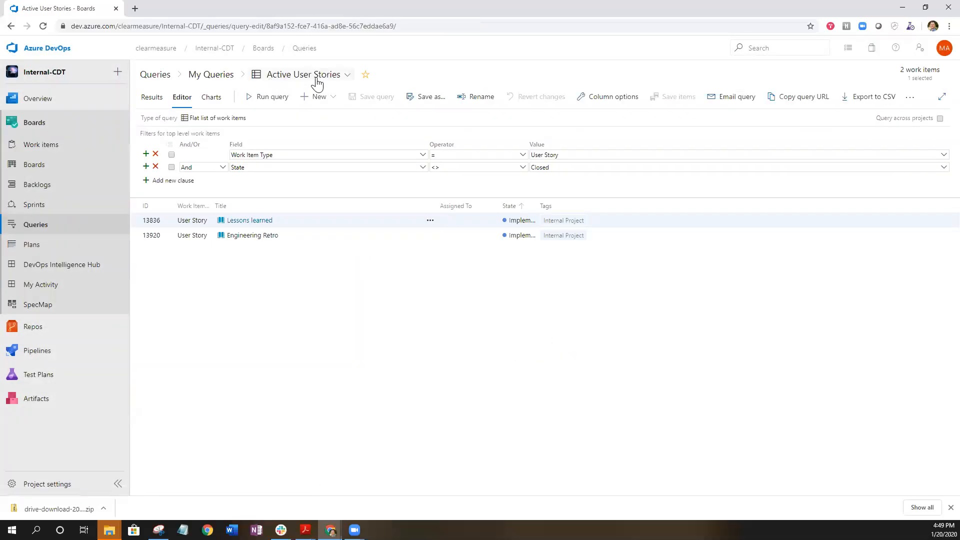
Look at the charts view of the saved Active User Stories query and return to its editor
left_click(365, 76)
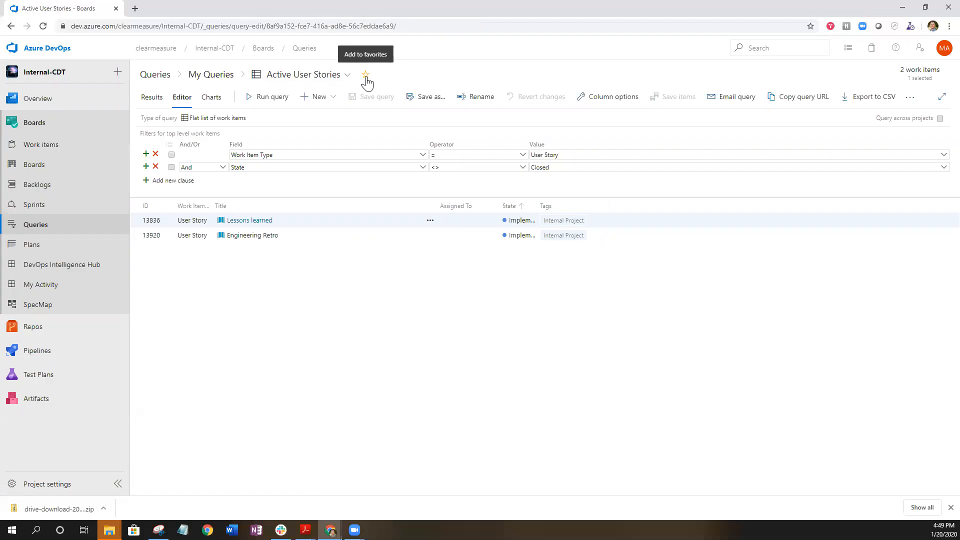
left_click(217, 102)
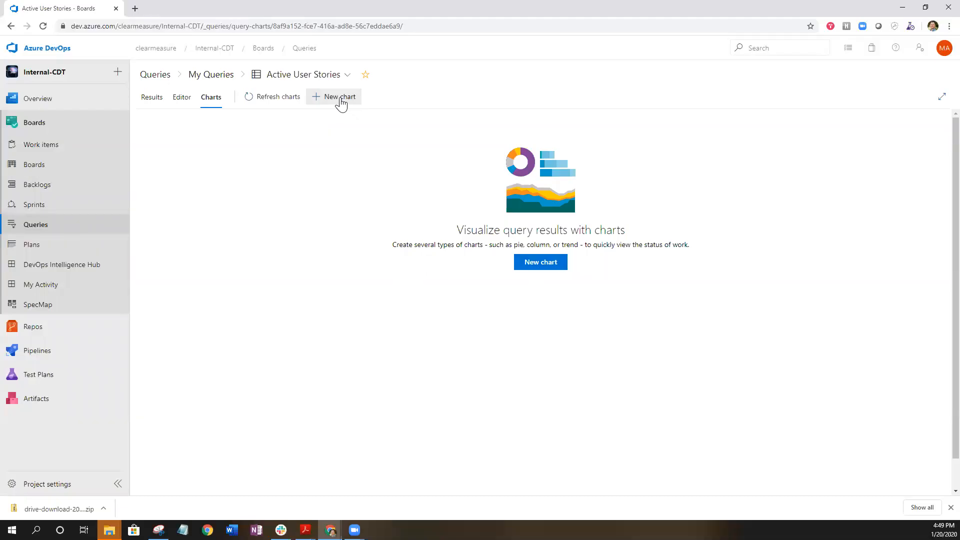
left_click(181, 98)
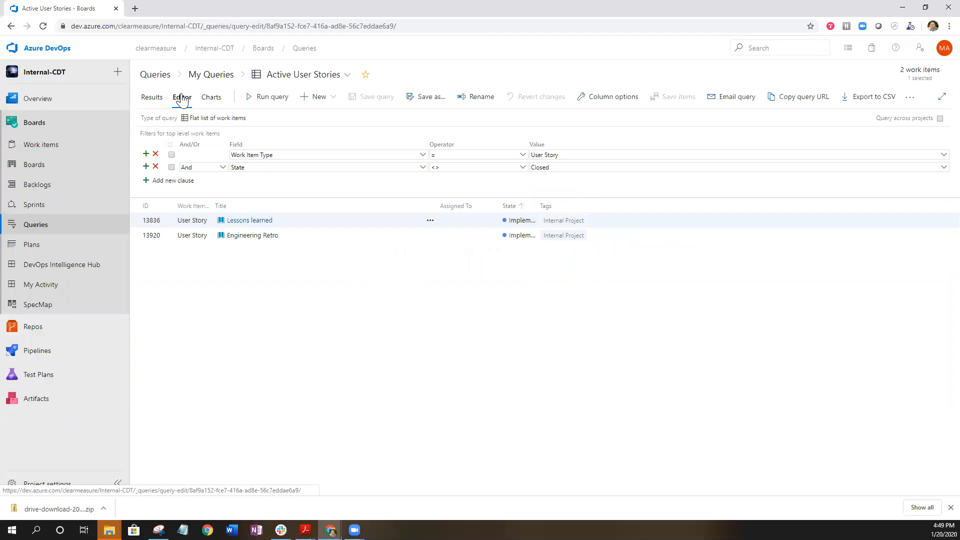
Look at the rename and save-as dialogs of the Active User Stories query, cancelling each one
left_click(482, 97)
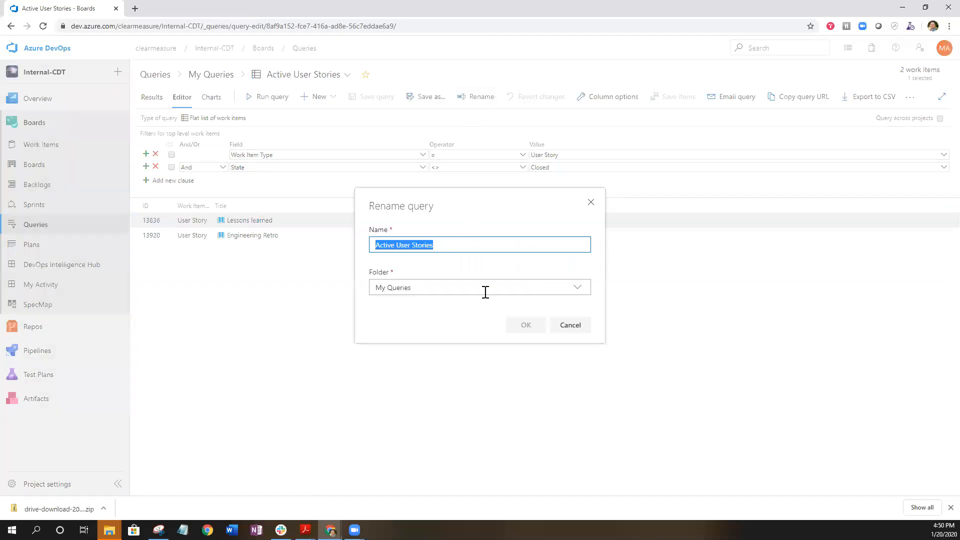
left_click(579, 329)
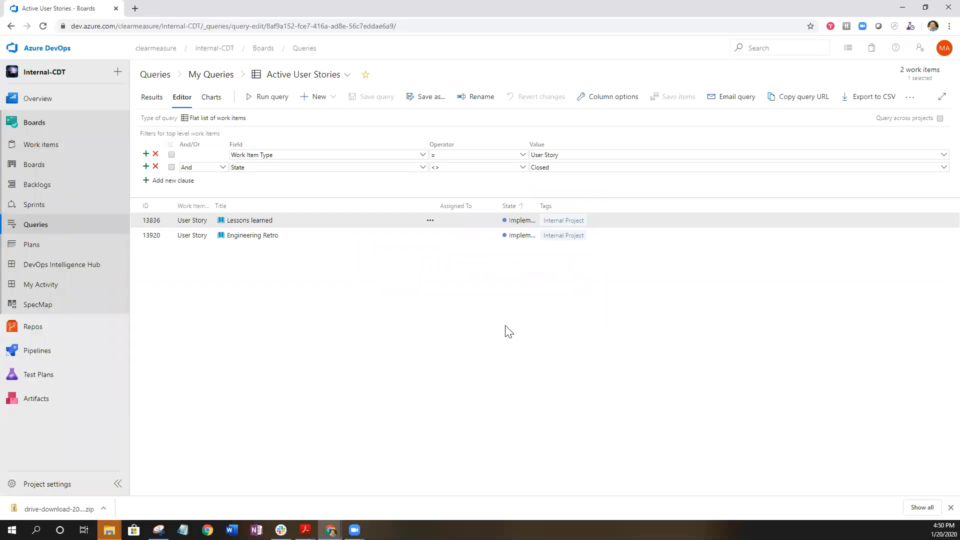
left_click(430, 99)
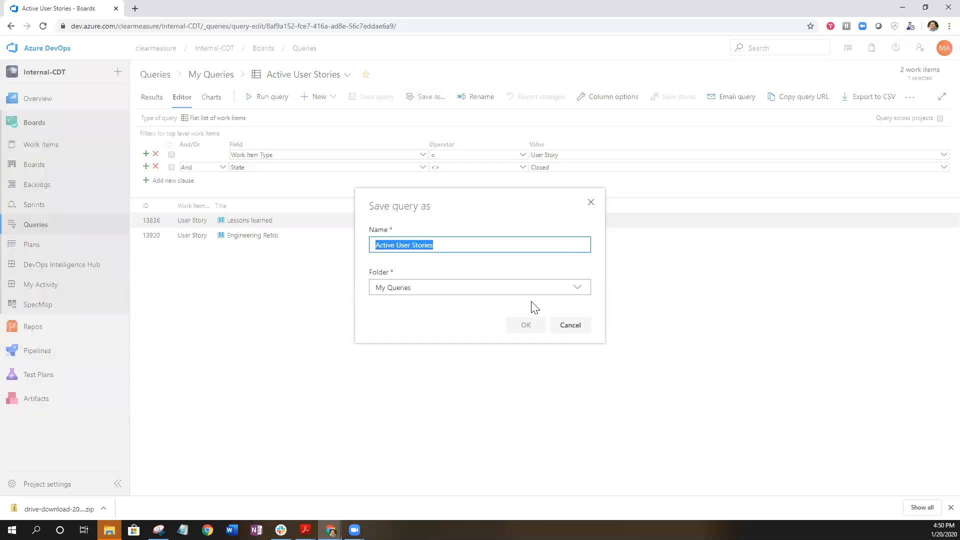
left_click(574, 326)
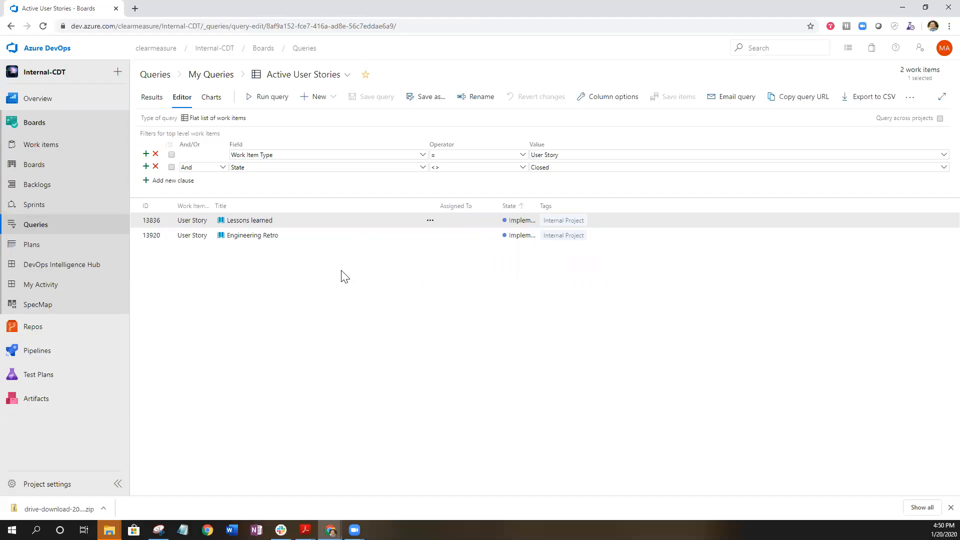
left_click(411, 99)
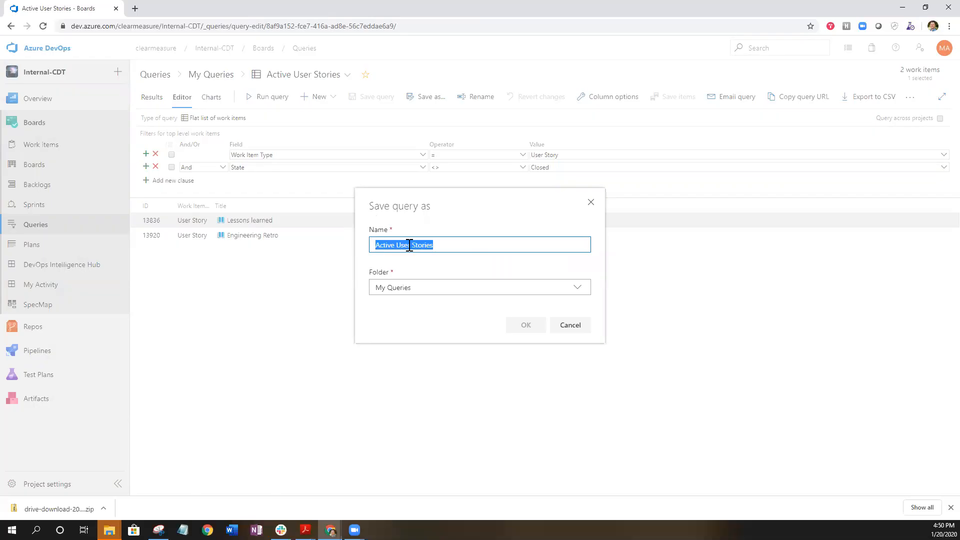
left_click(571, 329)
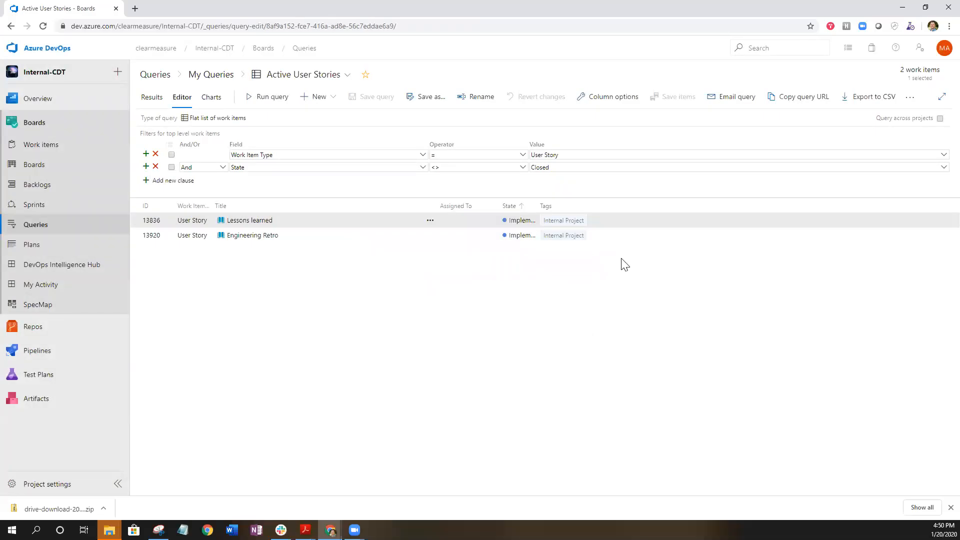
Open the query's column options, check the sorting settings and return to the column list
left_click(593, 100)
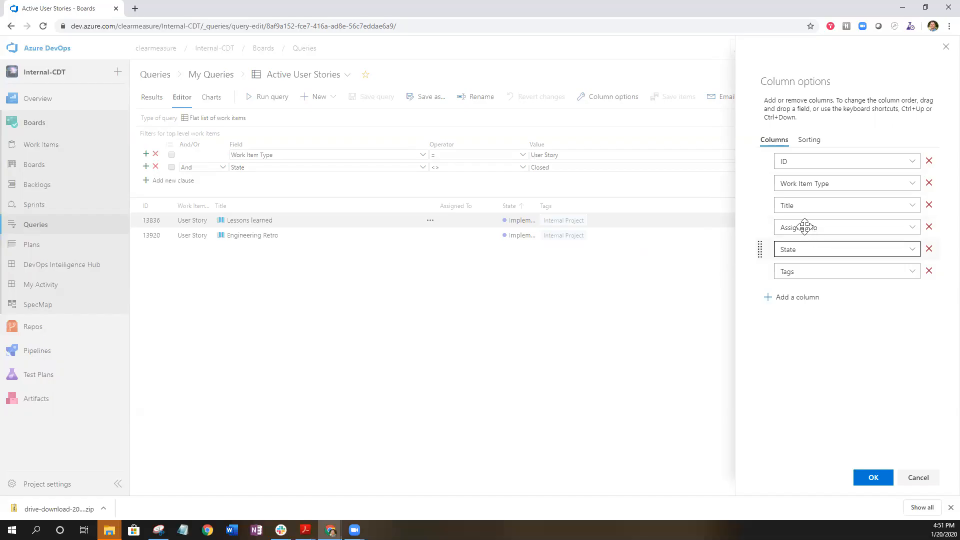
left_click(809, 140)
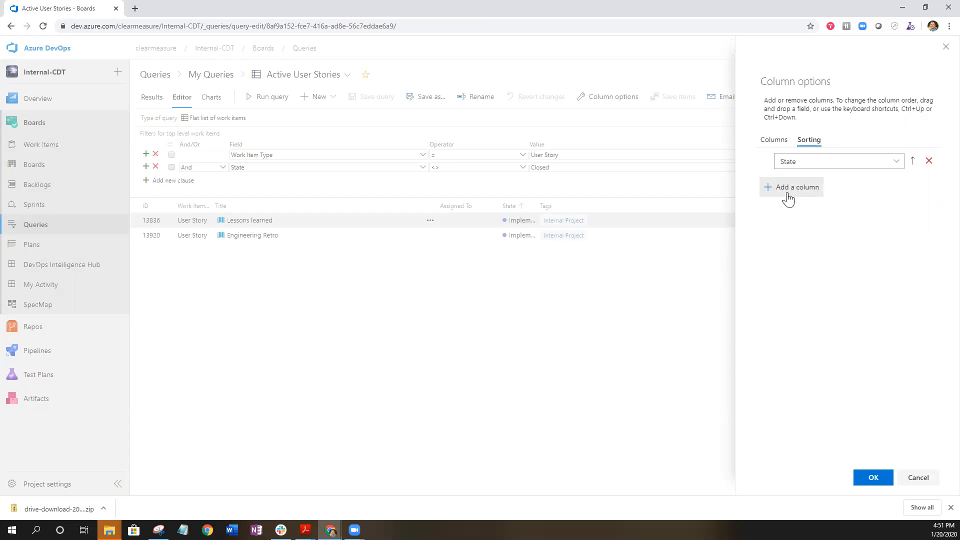
left_click(783, 141)
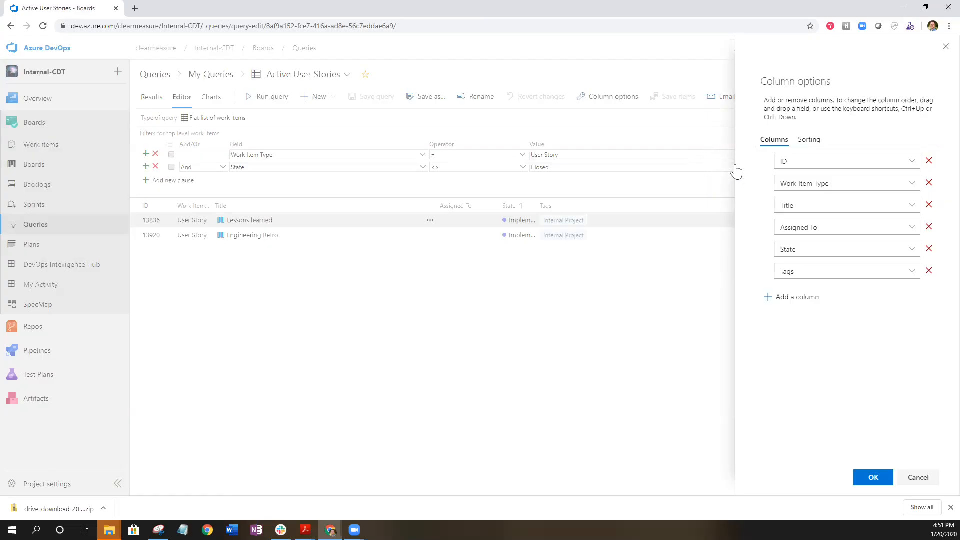
Add a Story Points column to the query, place it between Assigned To and State, and apply the column options
left_click(800, 299)
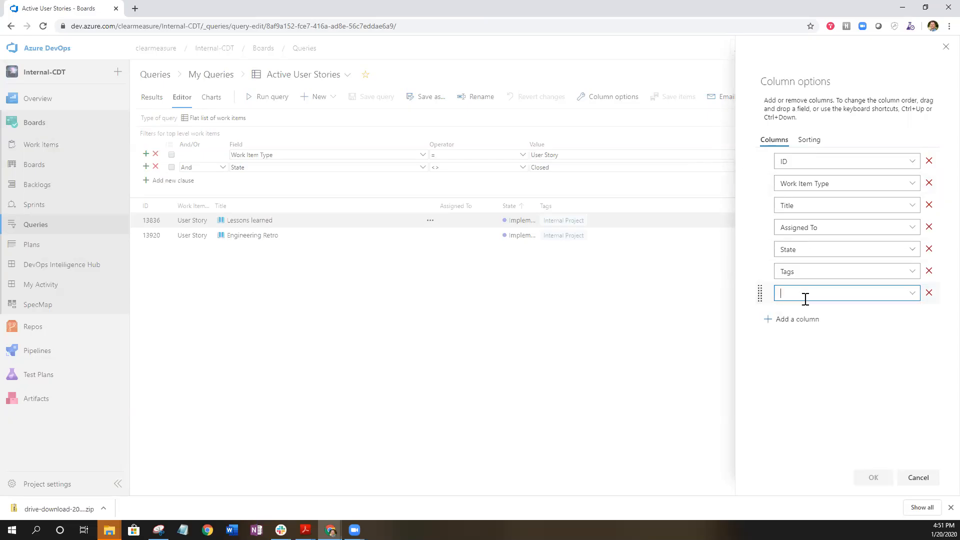
type("Story Points")
left_click(913, 294)
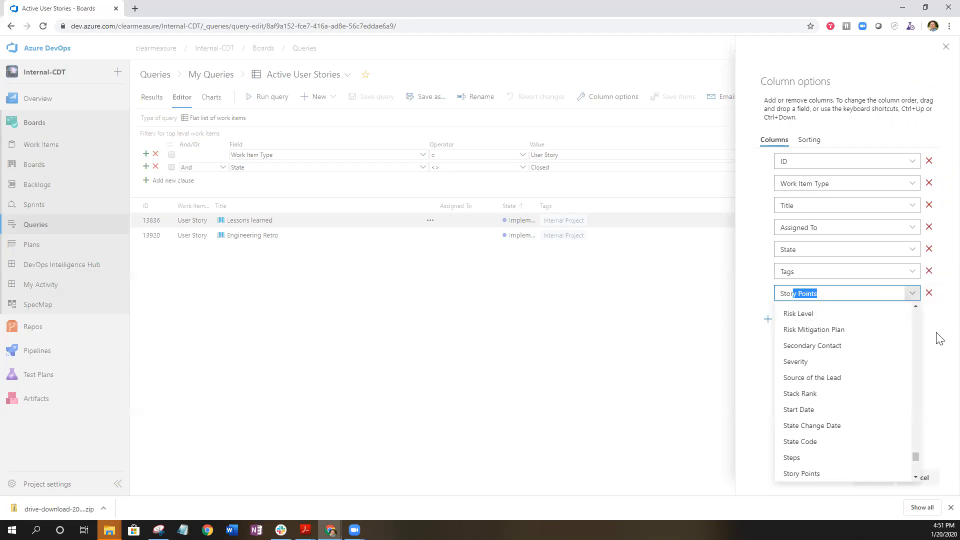
key("Return")
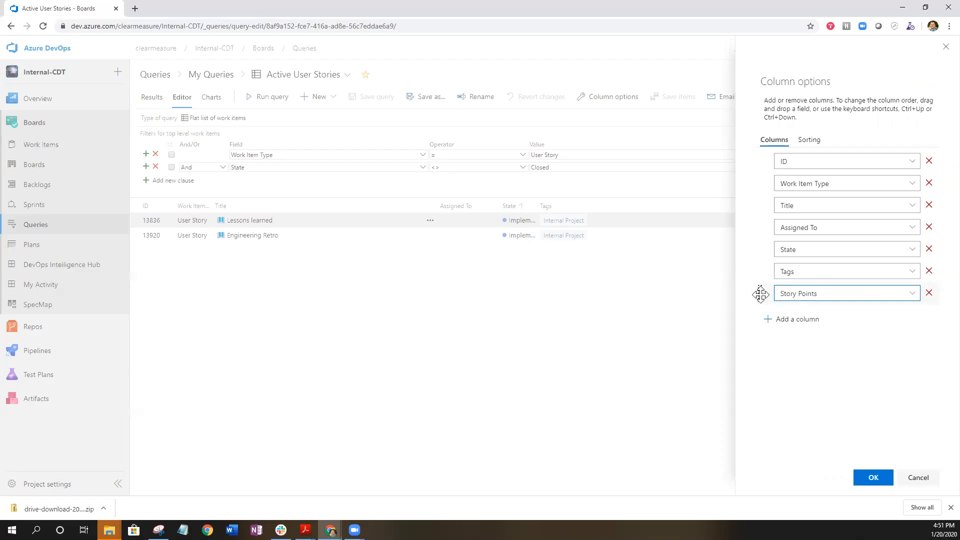
left_click_drag(761, 294, 764, 250)
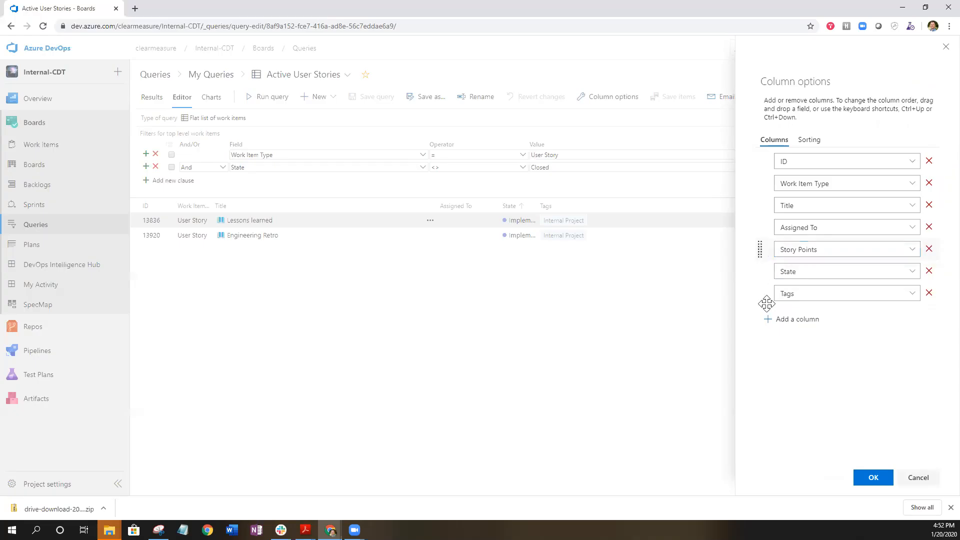
left_click(875, 479)
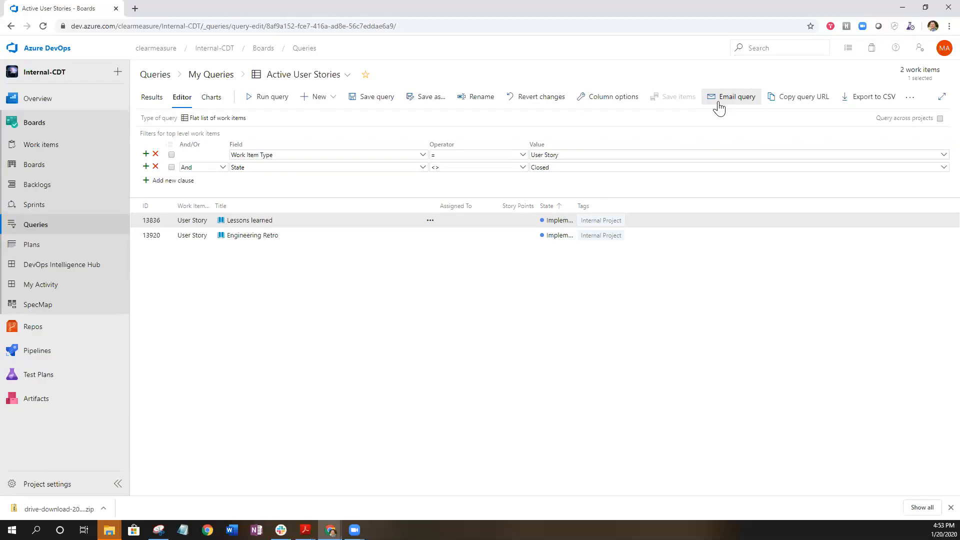
View the query's shareable URL and the additional Excel option, closing each without using it
left_click(812, 102)
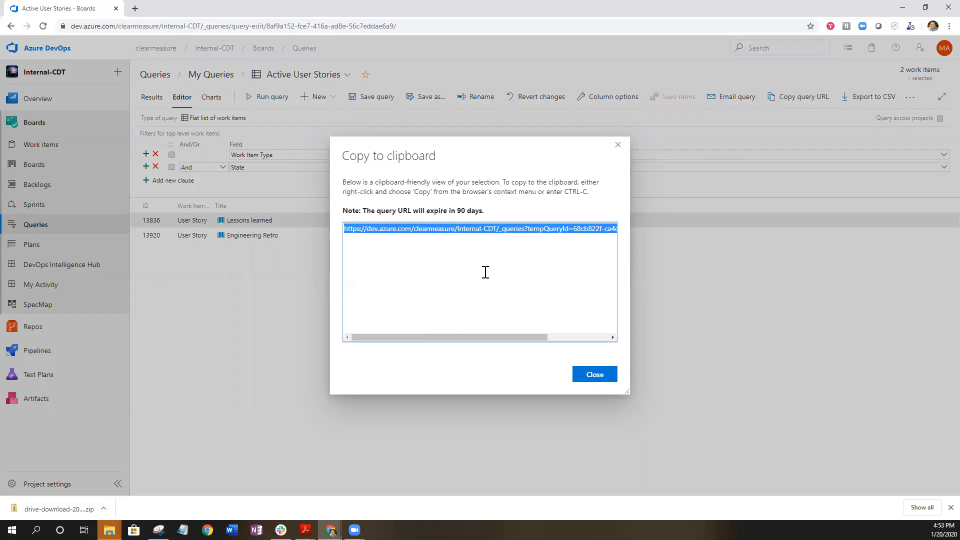
left_click(601, 377)
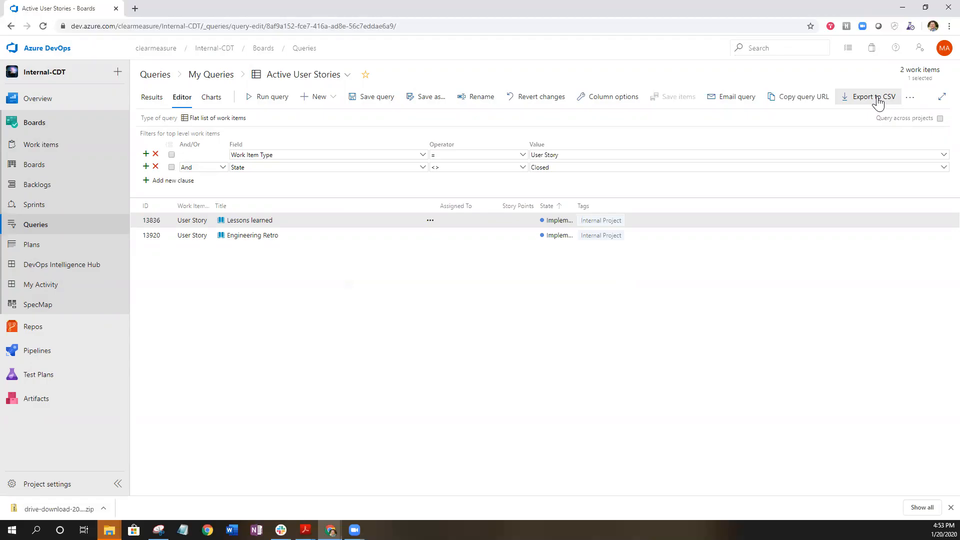
left_click(907, 98)
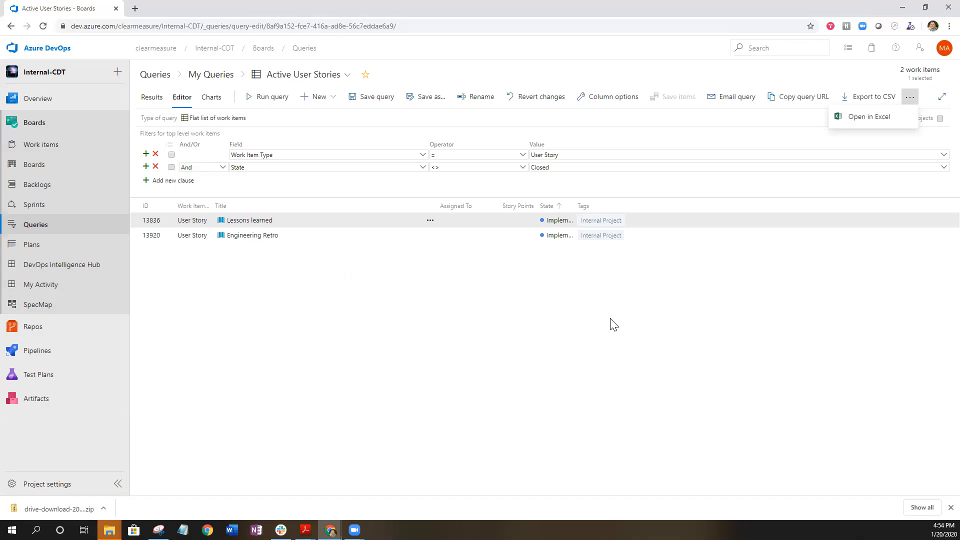
key("Escape")
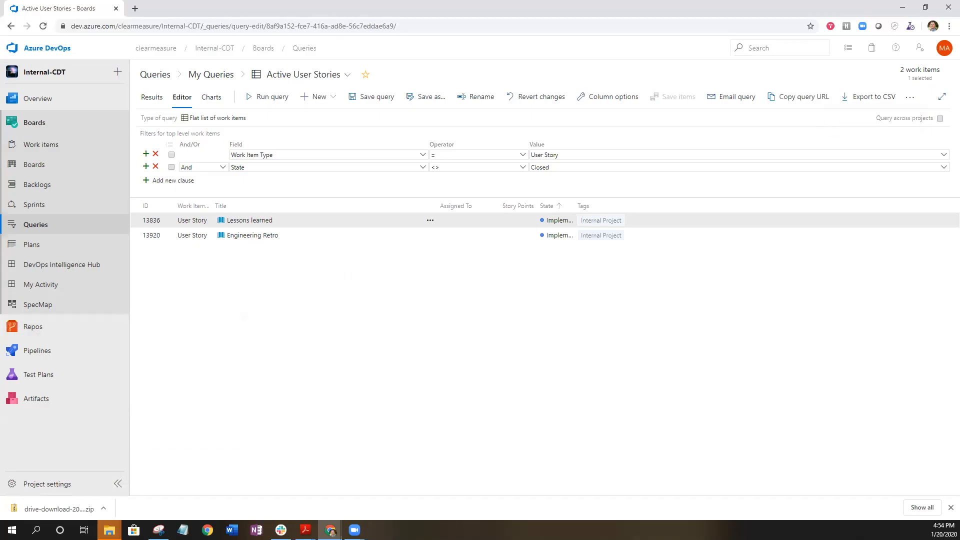